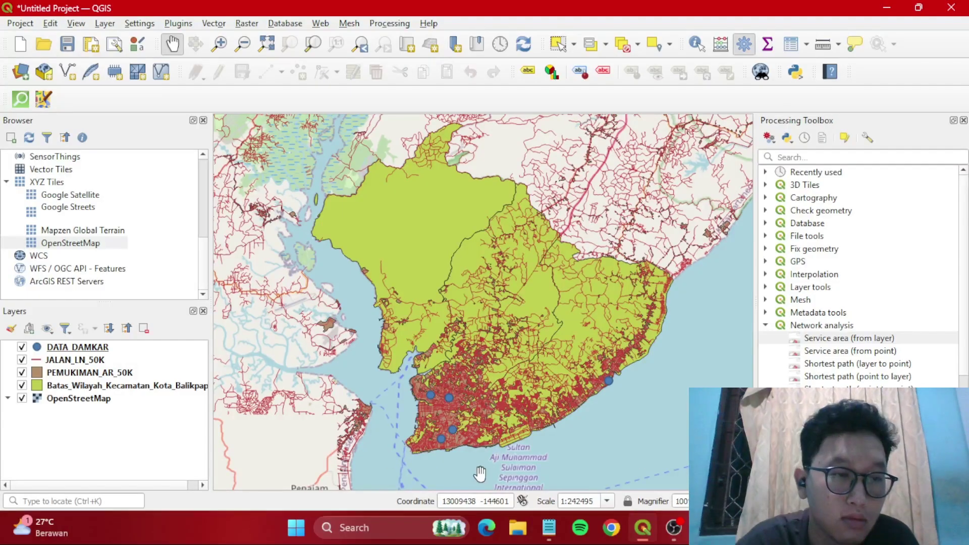
- Hide the DATA_DAMKAR, JALAN_LN_50K, PEMUKIMAN_AR_50K and OpenStreetMap layers to view the district boundary layer on its own
{"action": "left_click", "coordinate": [22, 347]}
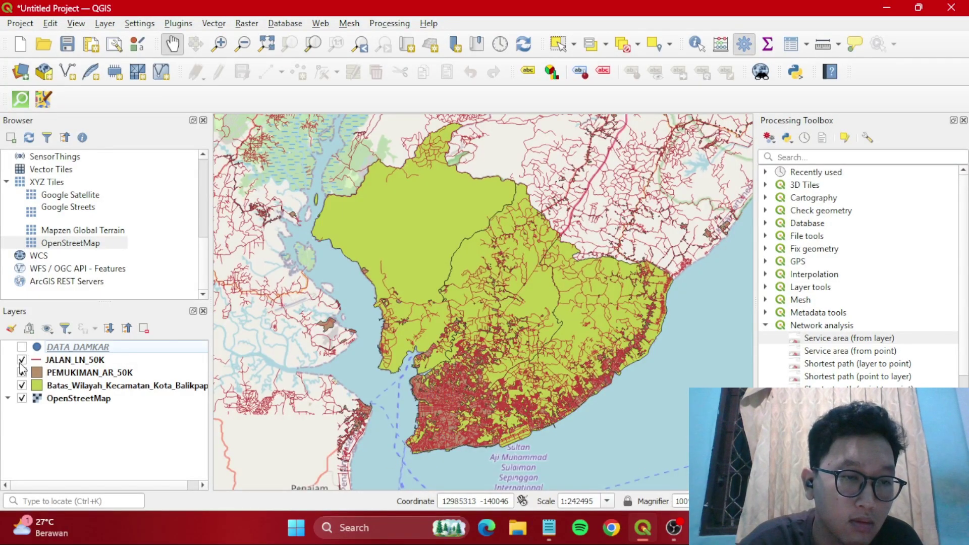
{"action": "left_click", "coordinate": [22, 360]}
{"action": "left_click", "coordinate": [22, 373]}
{"action": "left_click", "coordinate": [21, 398]}
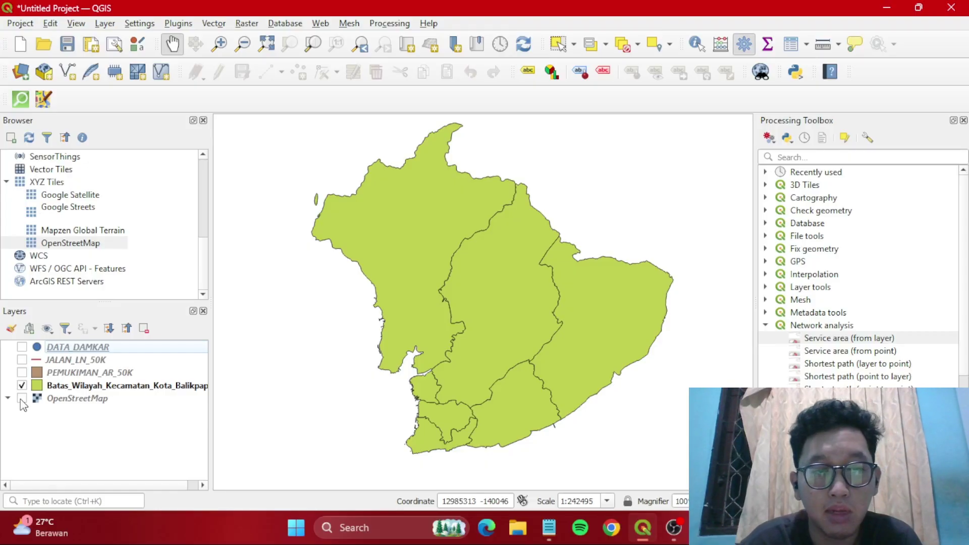
{"action": "left_click_drag", "start_coordinate": [476, 256], "coordinate": [507, 239]}
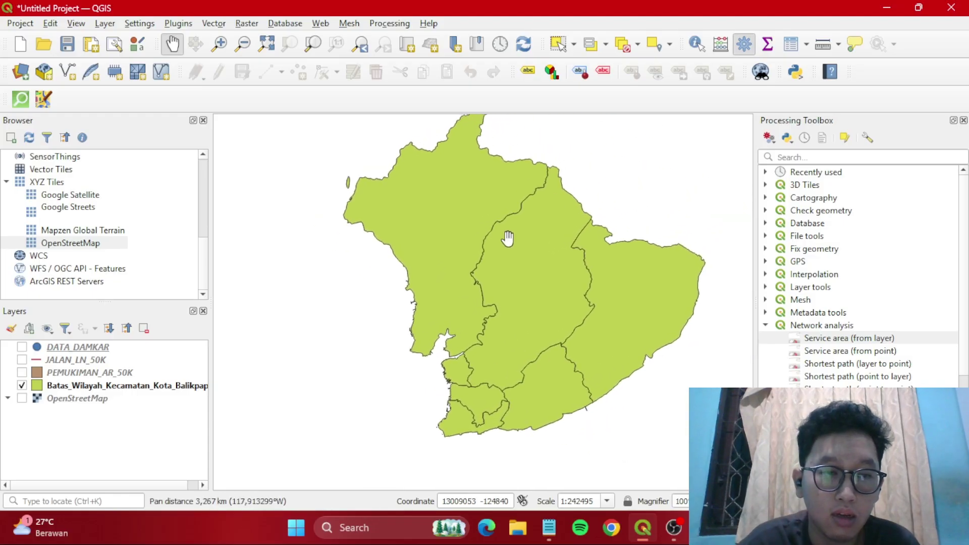
- Hide the district boundary layer and view the JALAN_LN_50K roads and the DATA_DAMKAR points separately
{"action": "left_click", "coordinate": [25, 386]}
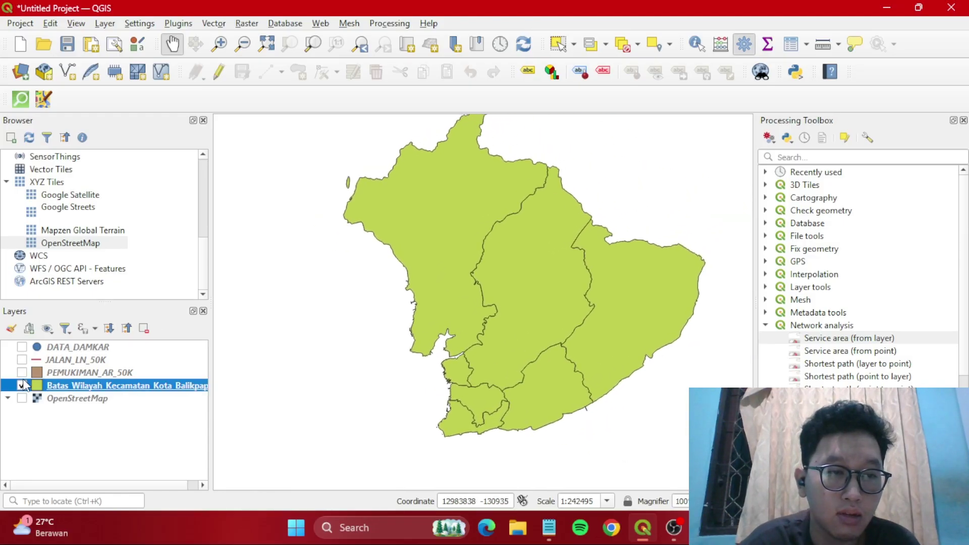
{"action": "left_click", "coordinate": [22, 386]}
{"action": "left_click", "coordinate": [22, 360]}
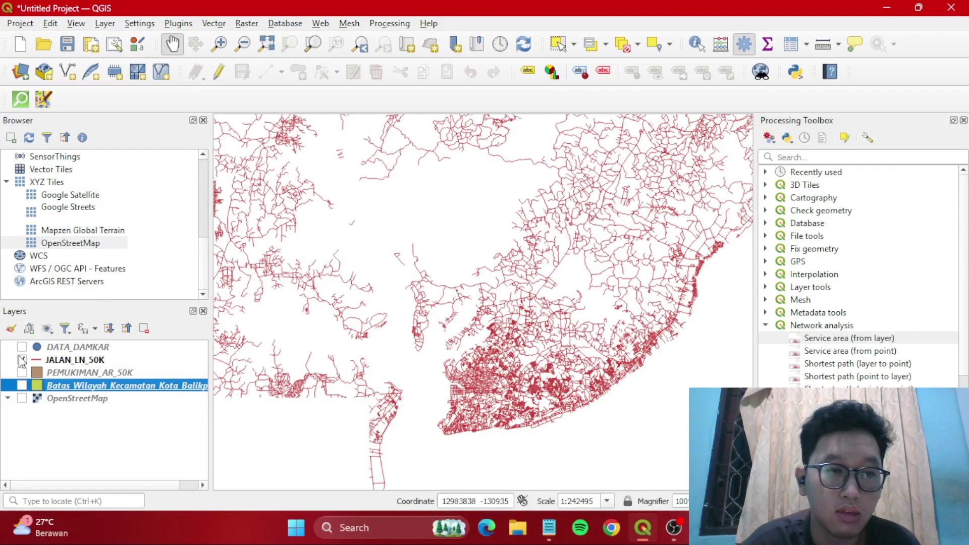
{"action": "left_click", "coordinate": [22, 360]}
{"action": "left_click", "coordinate": [22, 347]}
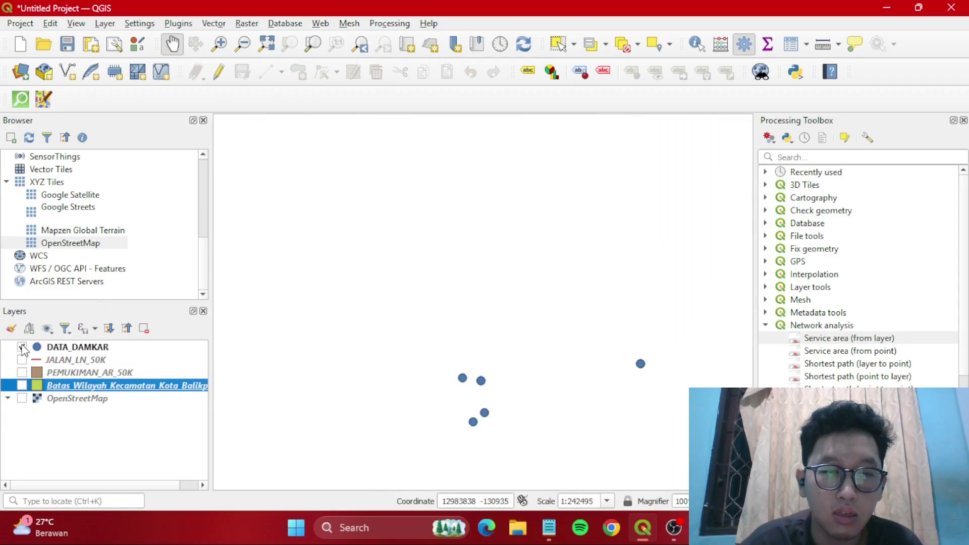
{"action": "left_click_drag", "start_coordinate": [577, 369], "coordinate": [573, 337]}
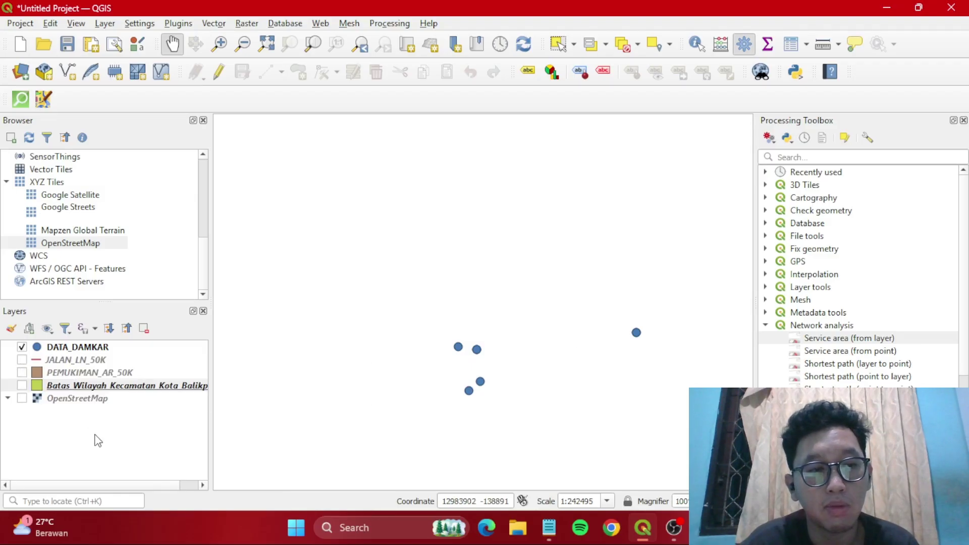
- Hide the DATA_DAMKAR layer and view the PEMUKIMAN_AR_50K settlement layer on its own
{"action": "left_click", "coordinate": [22, 347]}
{"action": "left_click", "coordinate": [23, 373]}
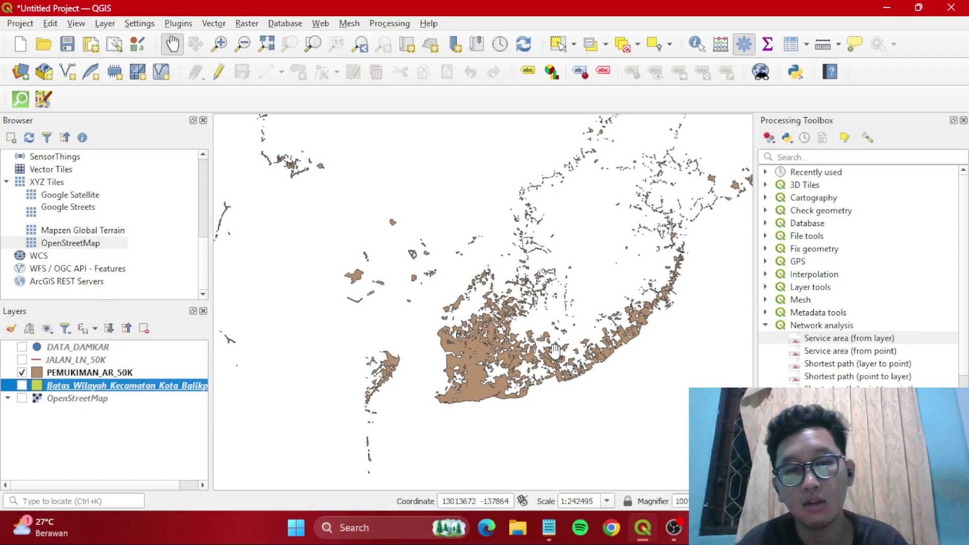
{"action": "left_click_drag", "start_coordinate": [608, 287], "coordinate": [643, 361]}
{"action": "scroll", "coordinate": [642, 362], "scroll_direction": "down", "scroll_amount": 2}
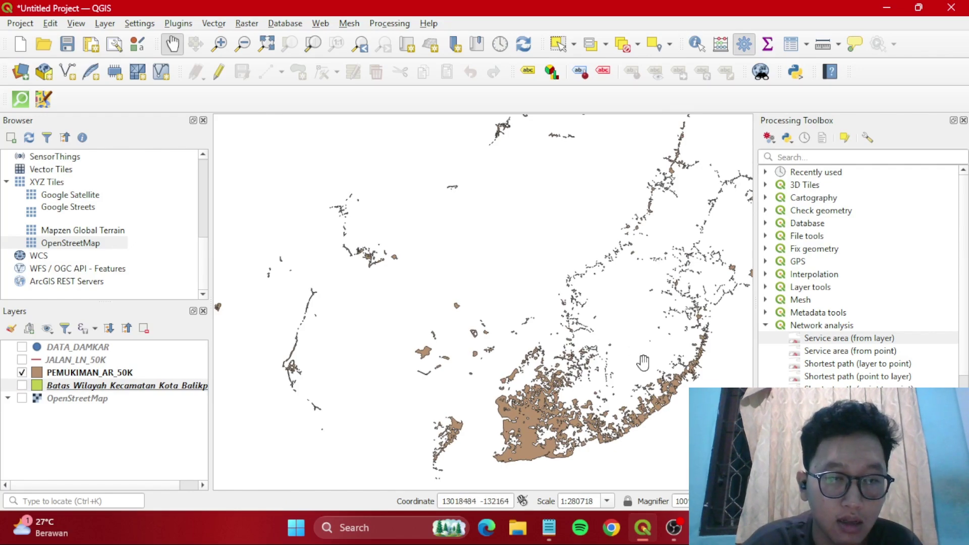
{"action": "left_click_drag", "start_coordinate": [642, 361], "coordinate": [611, 329]}
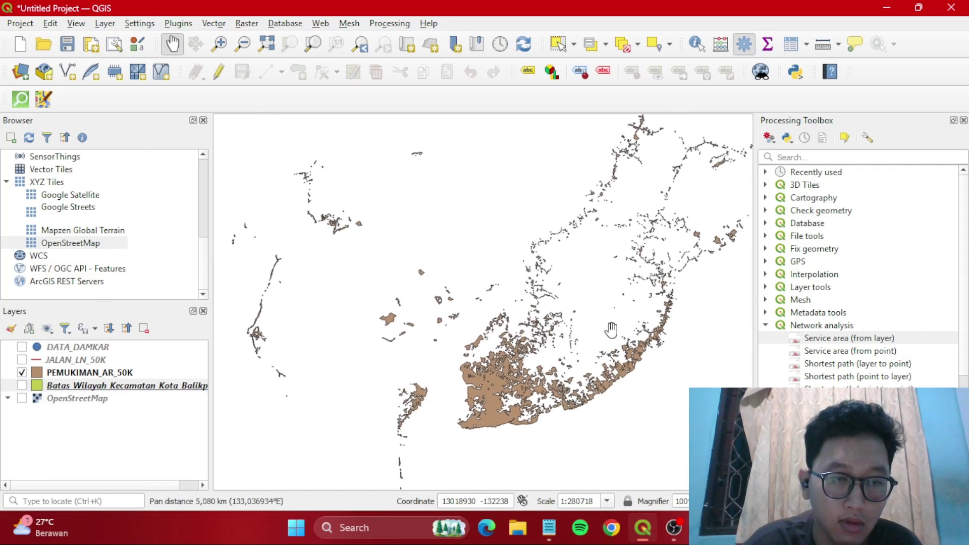
- Show the district boundary, JALAN_LN_50K and DATA_DAMKAR layers together with the PEMUKIMAN_AR_50K layer
{"action": "left_click", "coordinate": [23, 382]}
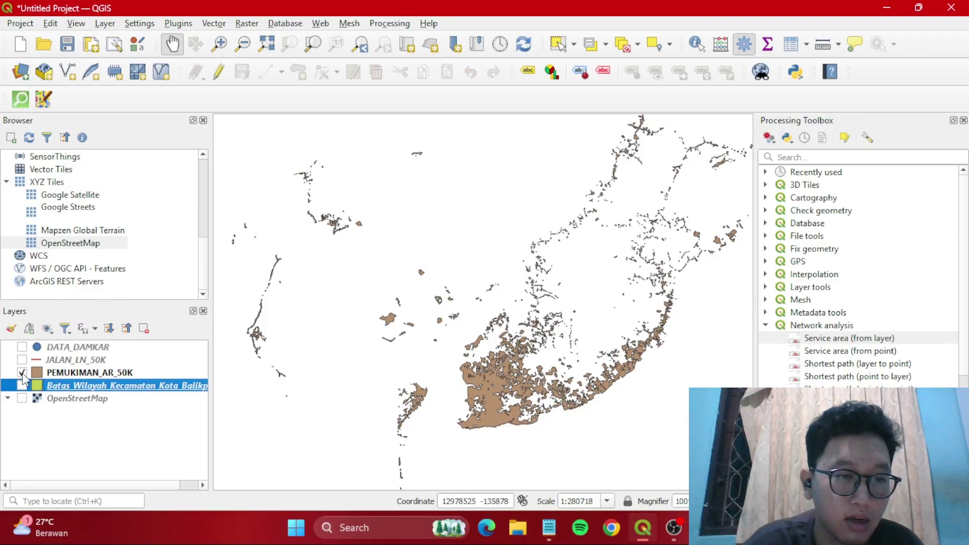
{"action": "left_click", "coordinate": [22, 374]}
{"action": "left_click", "coordinate": [22, 373]}
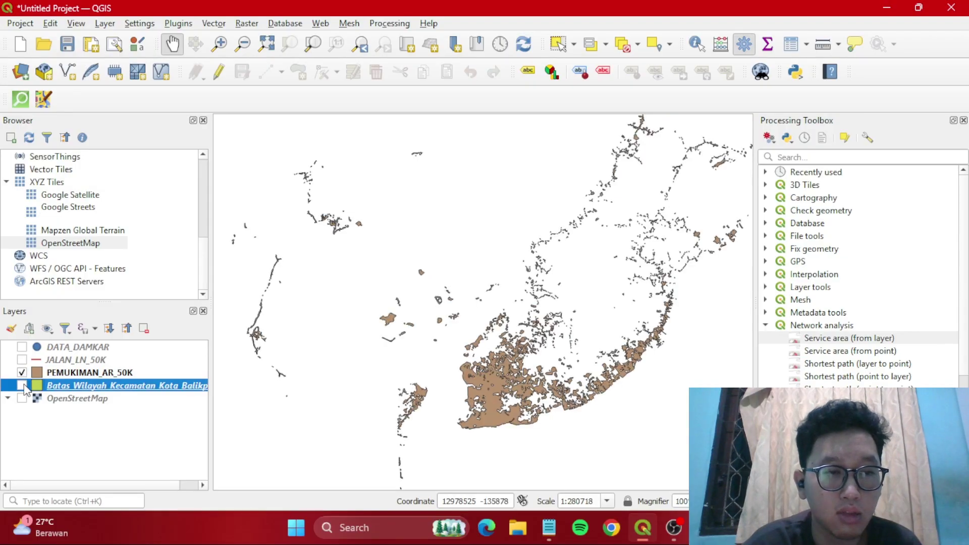
{"action": "left_click", "coordinate": [22, 385]}
{"action": "left_click", "coordinate": [22, 360]}
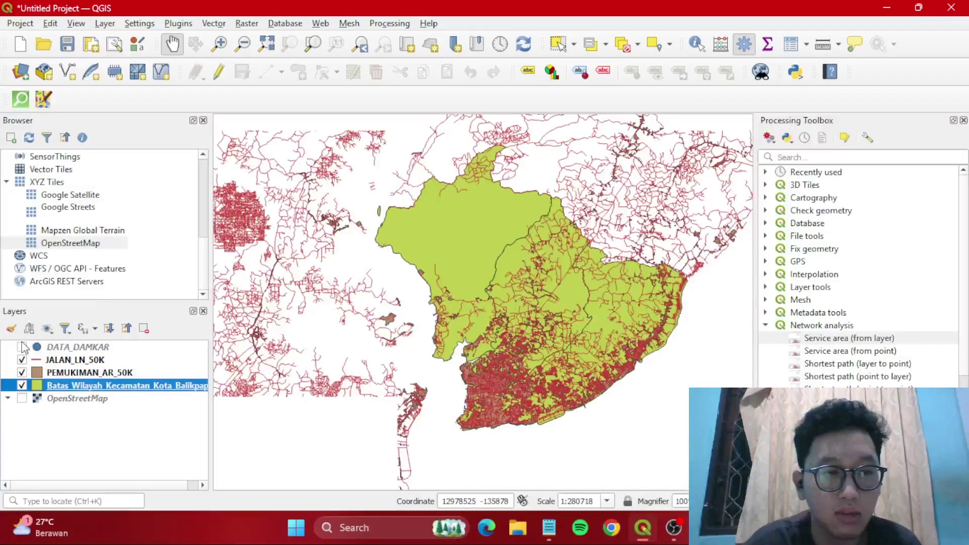
{"action": "left_click", "coordinate": [23, 348]}
{"action": "left_click", "coordinate": [22, 347]}
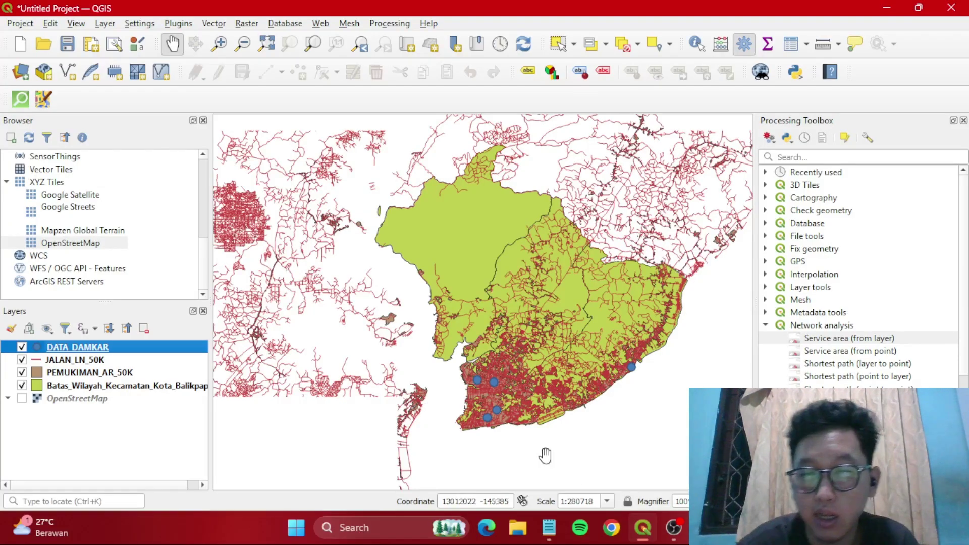
- Examine the DATA_DAMKAR fire station points and the surrounding roads and settlements on the map
{"action": "left_click", "coordinate": [826, 342]}
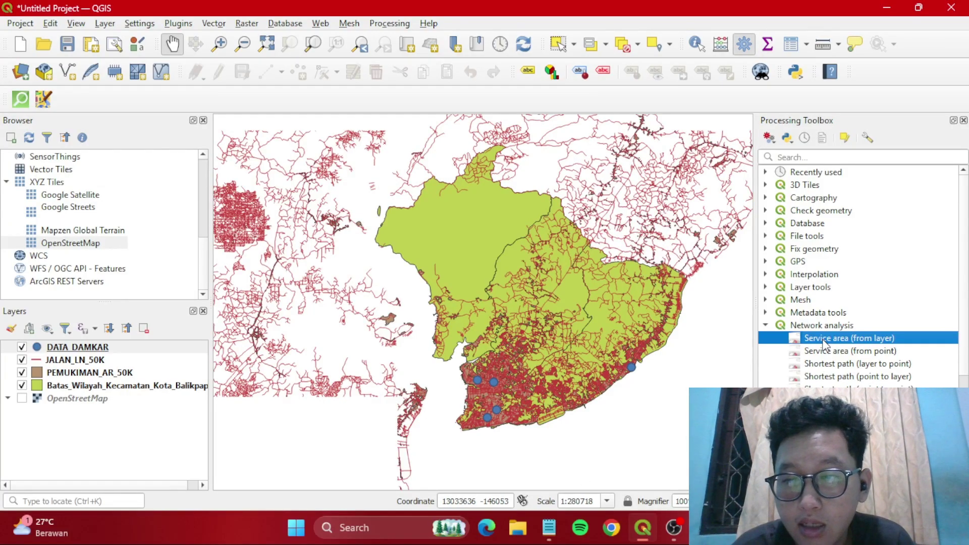
{"action": "left_click_drag", "start_coordinate": [585, 342], "coordinate": [576, 262]}
{"action": "scroll", "coordinate": [576, 262], "scroll_direction": "down", "scroll_amount": 2}
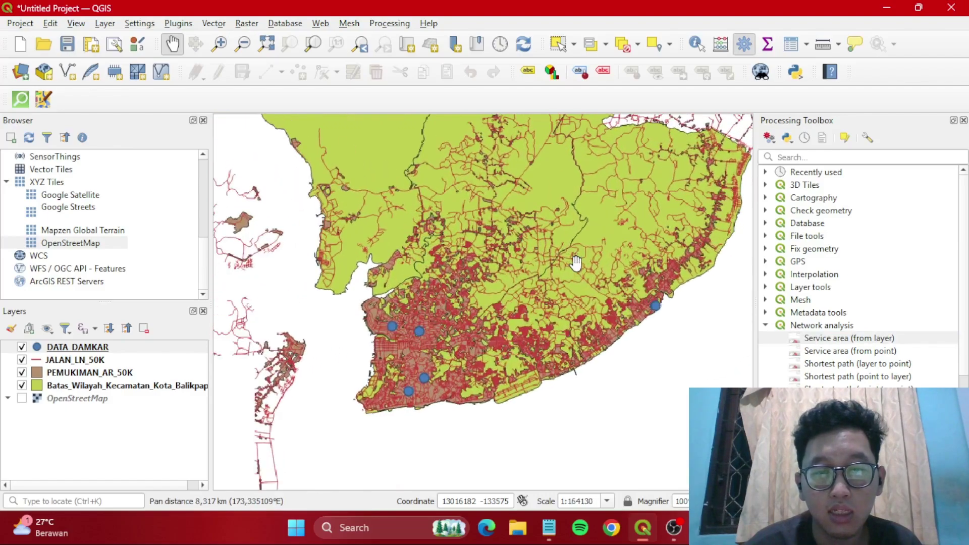
{"action": "left_click_drag", "start_coordinate": [460, 331], "coordinate": [506, 262]}
{"action": "scroll", "coordinate": [495, 275], "scroll_direction": "up", "scroll_amount": 2}
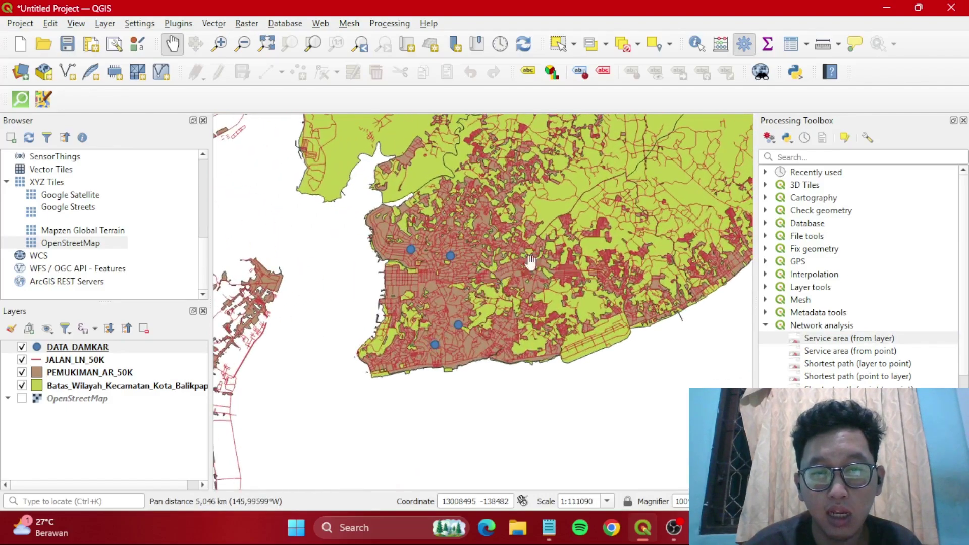
{"action": "left_click_drag", "start_coordinate": [593, 246], "coordinate": [506, 276]}
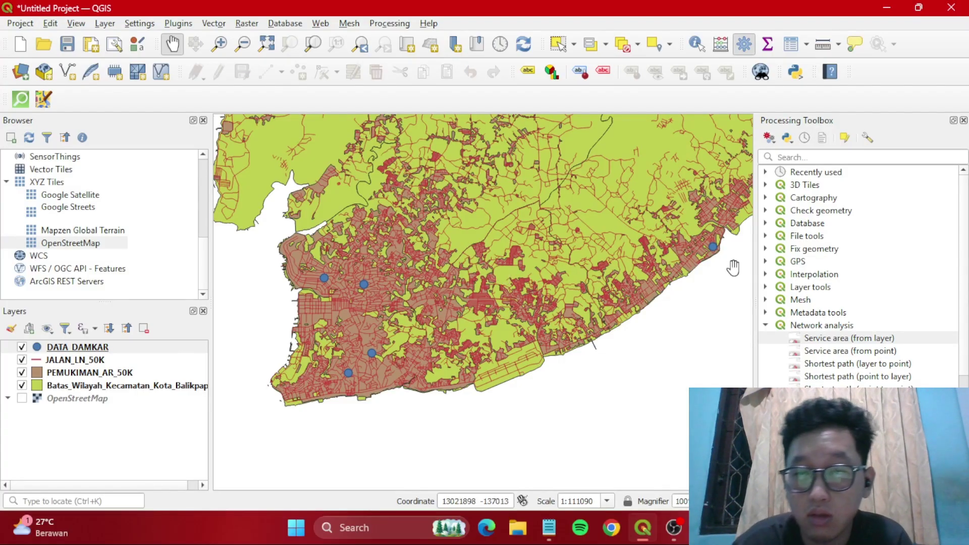
- Set up a Service area (from layer) analysis with JALAN_LN_50K as network, Fastest path type and DATA_DAMKAR as start points
{"action": "left_click", "coordinate": [804, 337]}
{"action": "right_click", "coordinate": [797, 337]}
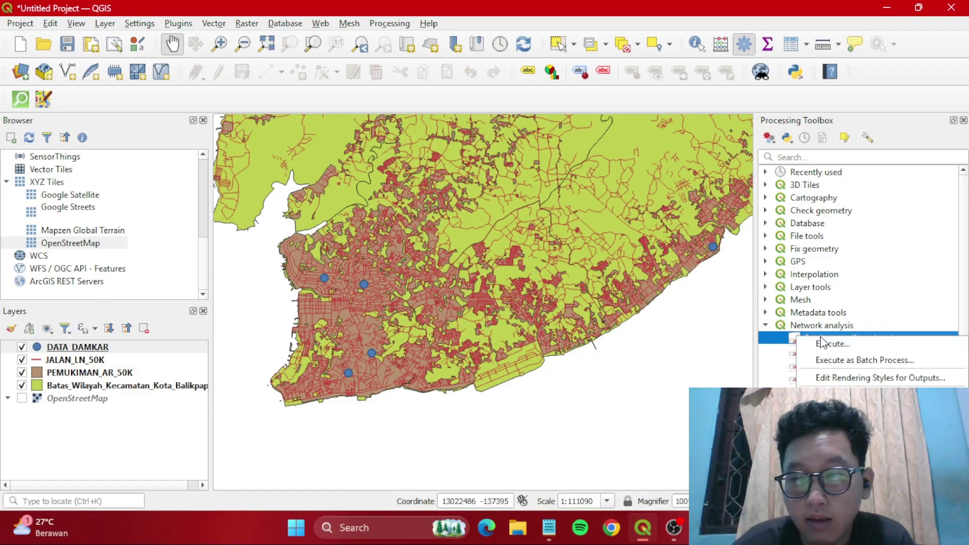
{"action": "left_click", "coordinate": [787, 341]}
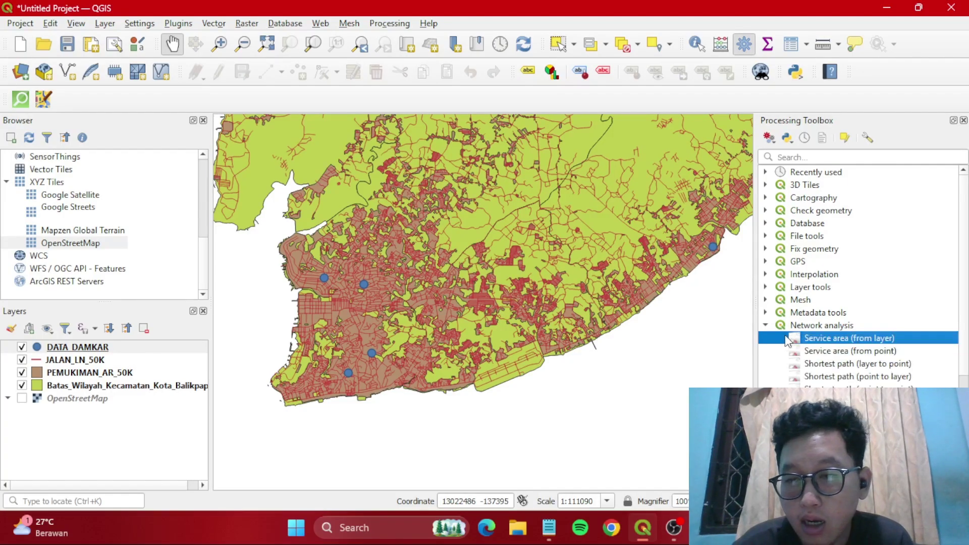
{"action": "double_click", "coordinate": [787, 339]}
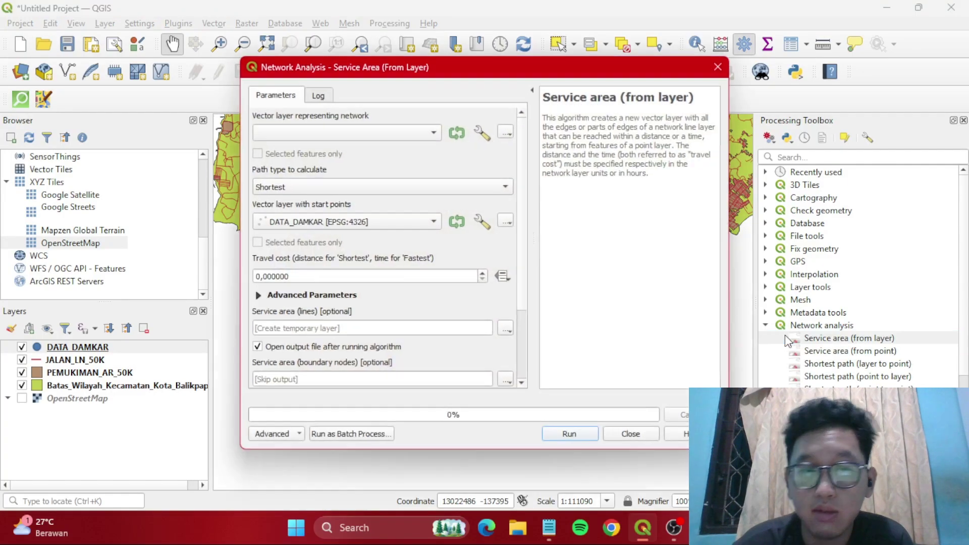
{"action": "left_click", "coordinate": [386, 133]}
{"action": "left_click", "coordinate": [383, 143]}
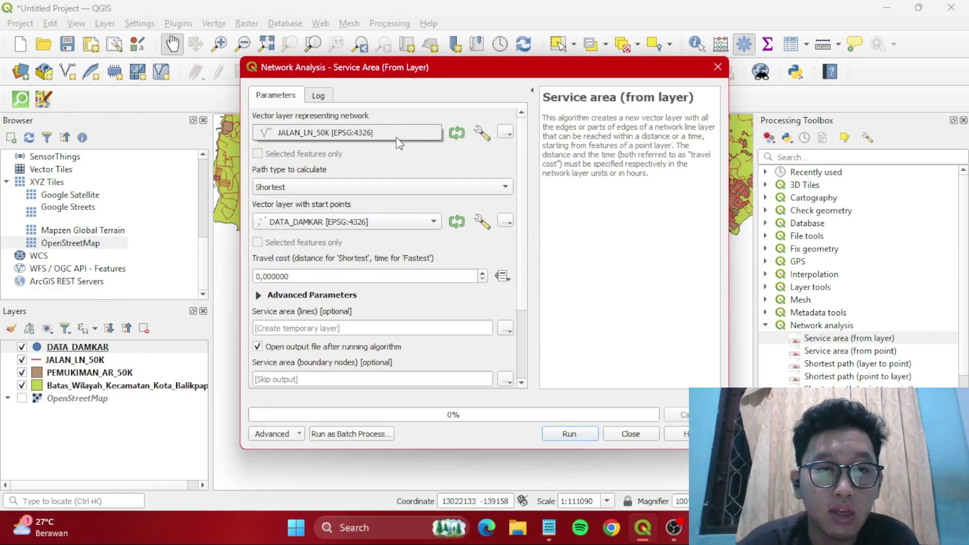
{"action": "left_click", "coordinate": [415, 188]}
{"action": "left_click", "coordinate": [405, 204]}
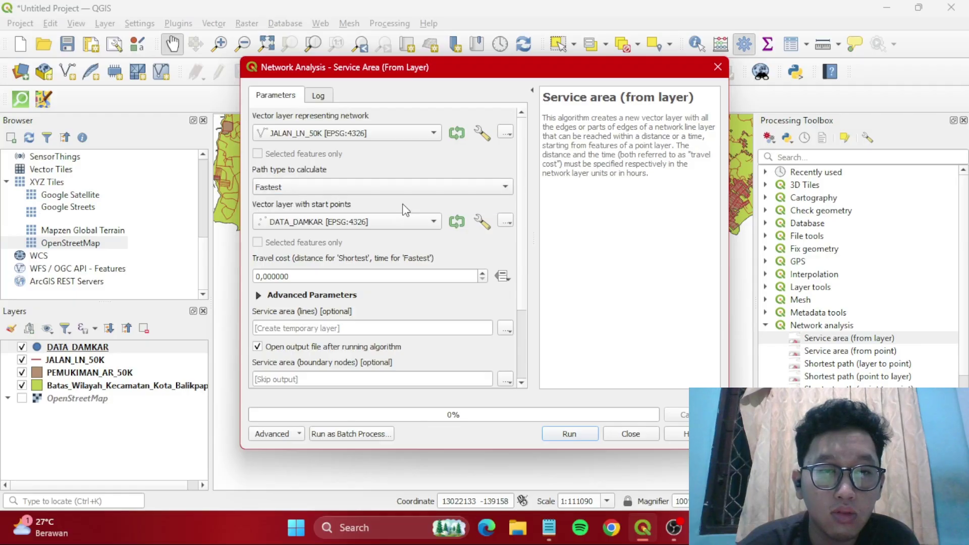
{"action": "left_click", "coordinate": [407, 222]}
{"action": "left_click", "coordinate": [407, 221]}
{"action": "left_click", "coordinate": [407, 221]}
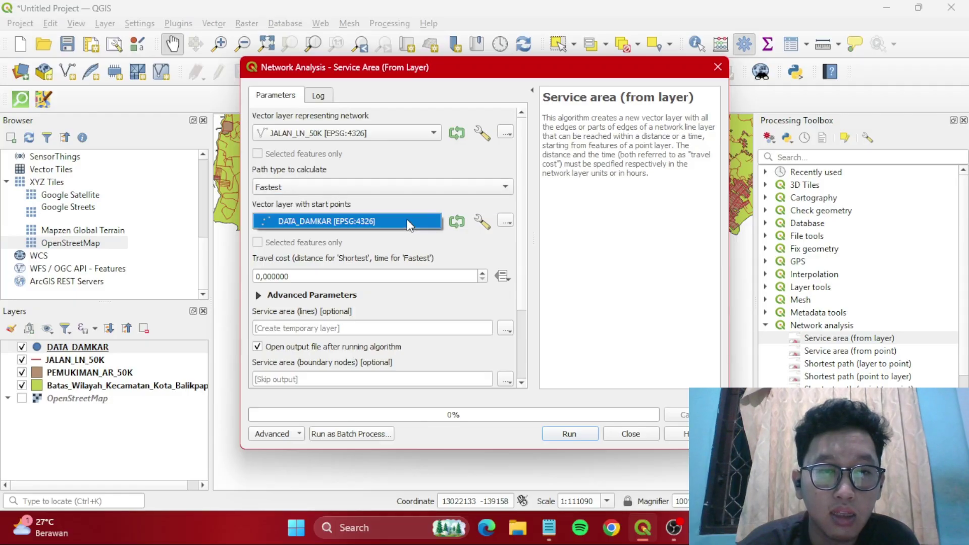
{"action": "left_click", "coordinate": [406, 221]}
- Set the travel cost to 7500, run the service area analysis to a temporary layer and close the tool
{"action": "scroll", "coordinate": [374, 237], "scroll_direction": "down", "scroll_amount": 2}
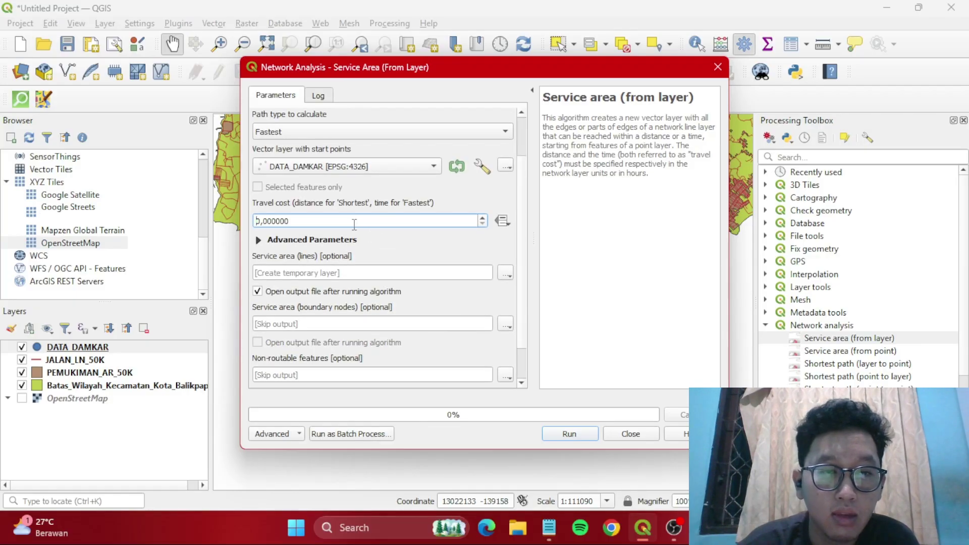
{"action": "left_click", "coordinate": [352, 223]}
{"action": "double_click", "coordinate": [352, 223]}
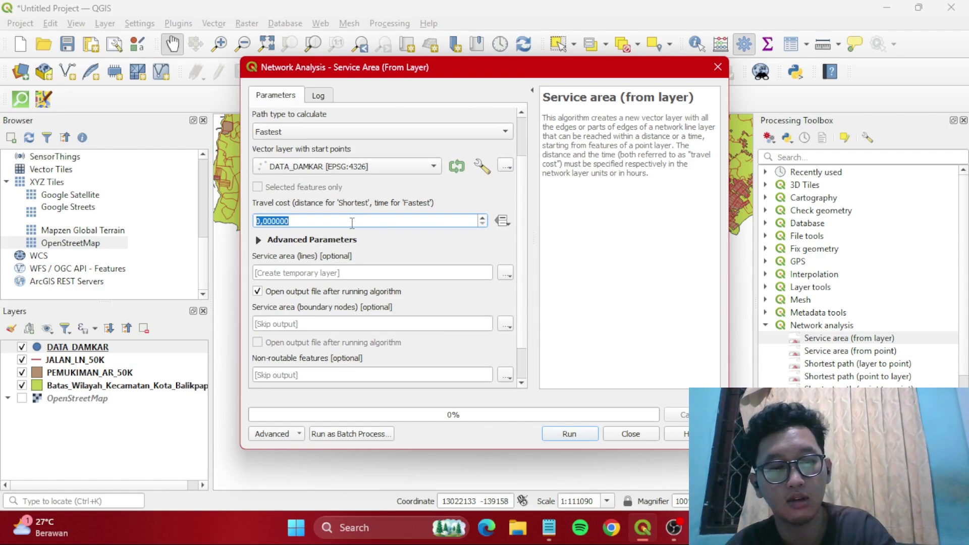
{"action": "type", "text": "75"}
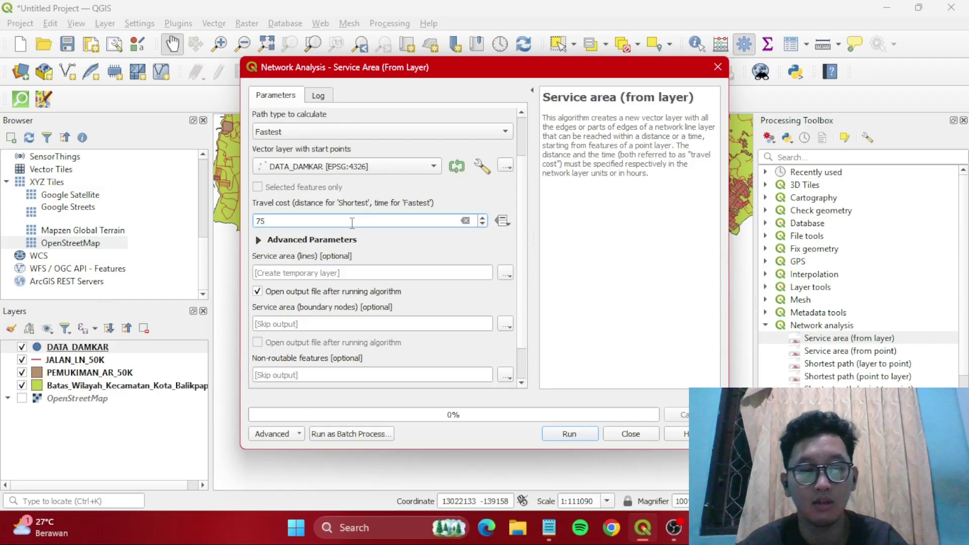
{"action": "type", "text": "00"}
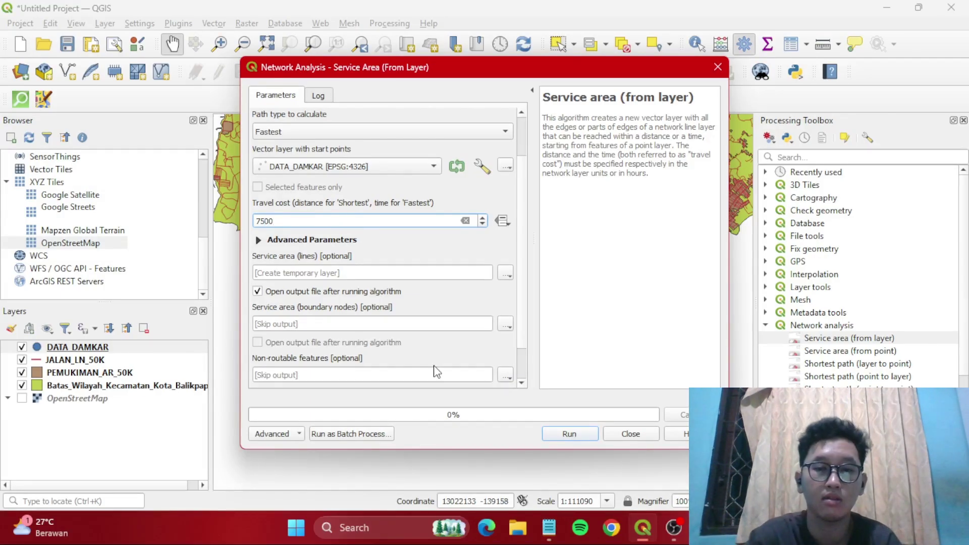
{"action": "left_click", "coordinate": [569, 435]}
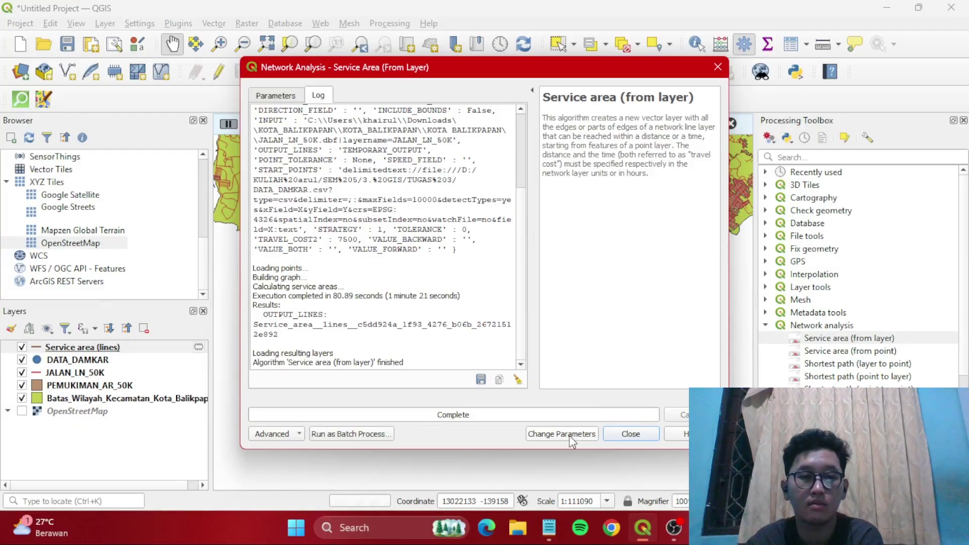
{"action": "left_click", "coordinate": [630, 434]}
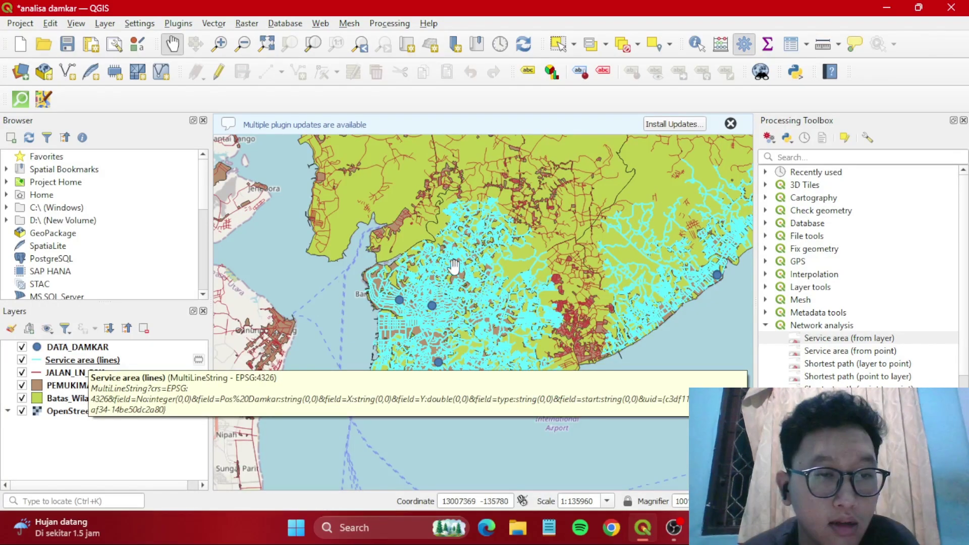
{"action": "left_click", "coordinate": [817, 342]}
{"action": "double_click", "coordinate": [818, 342]}
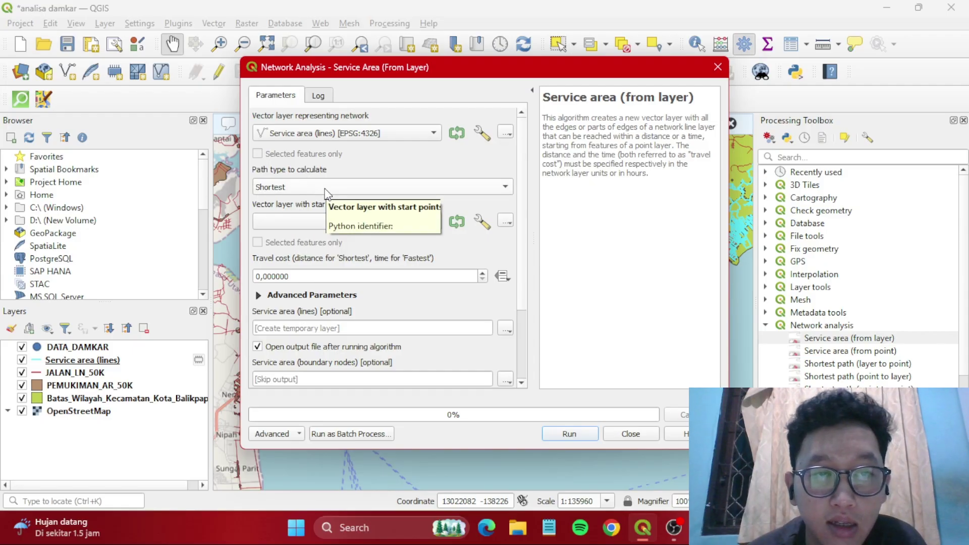
{"action": "left_click", "coordinate": [718, 67]}
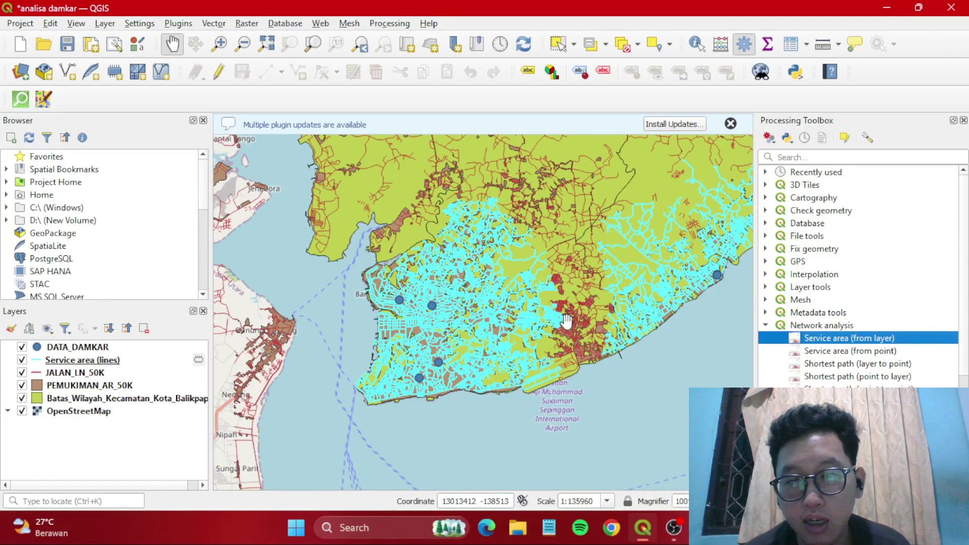
- Examine the service area lines around the fire station points in the city's densely settled southwest
{"action": "scroll", "coordinate": [555, 320], "scroll_direction": "up", "scroll_amount": 3}
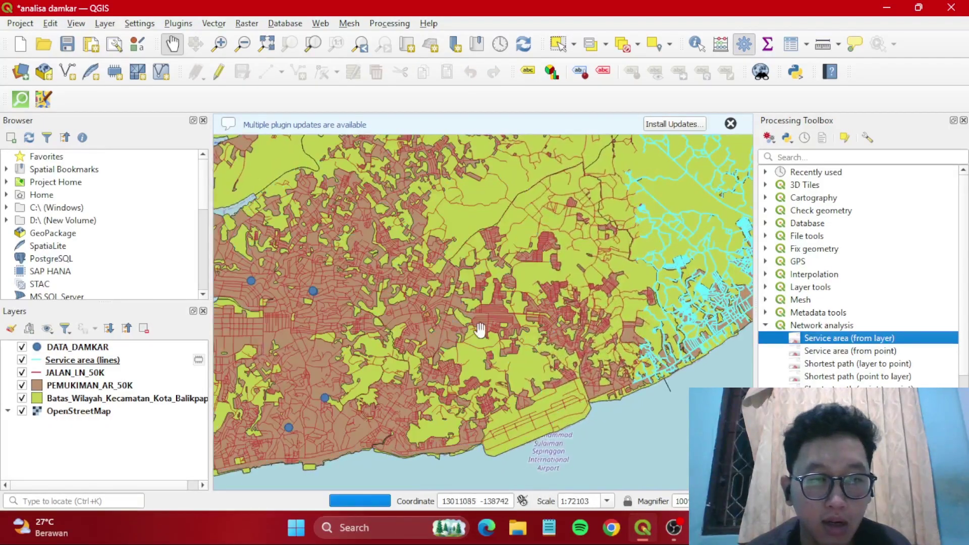
{"action": "scroll", "coordinate": [324, 316], "scroll_direction": "up", "scroll_amount": 1}
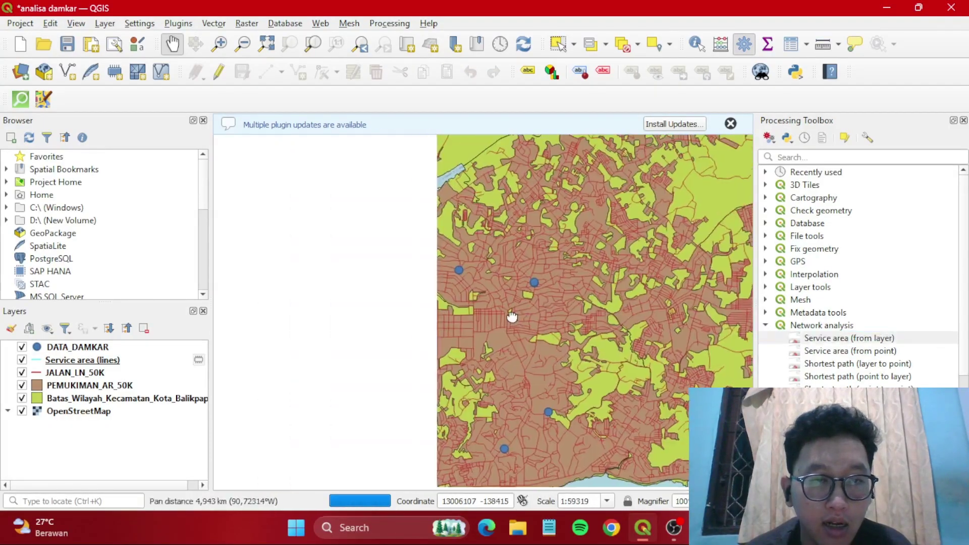
{"action": "left_click_drag", "start_coordinate": [380, 296], "coordinate": [505, 239]}
{"action": "scroll", "coordinate": [551, 414], "scroll_direction": "up", "scroll_amount": 1}
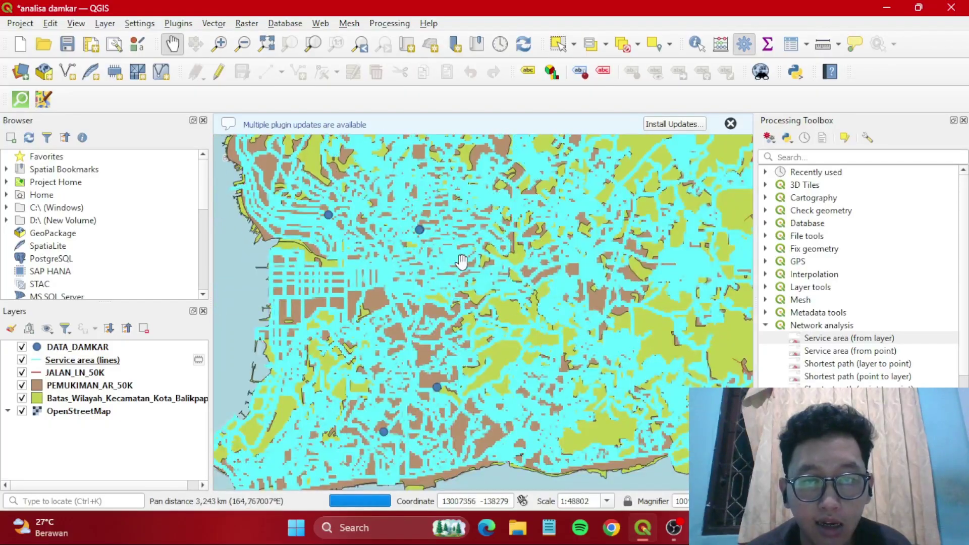
- Examine the service area coverage along the southern coast, past the airport and on to the eastern coastal settlements
{"action": "left_click_drag", "start_coordinate": [443, 274], "coordinate": [524, 219]}
{"action": "left_click_drag", "start_coordinate": [484, 303], "coordinate": [444, 249]}
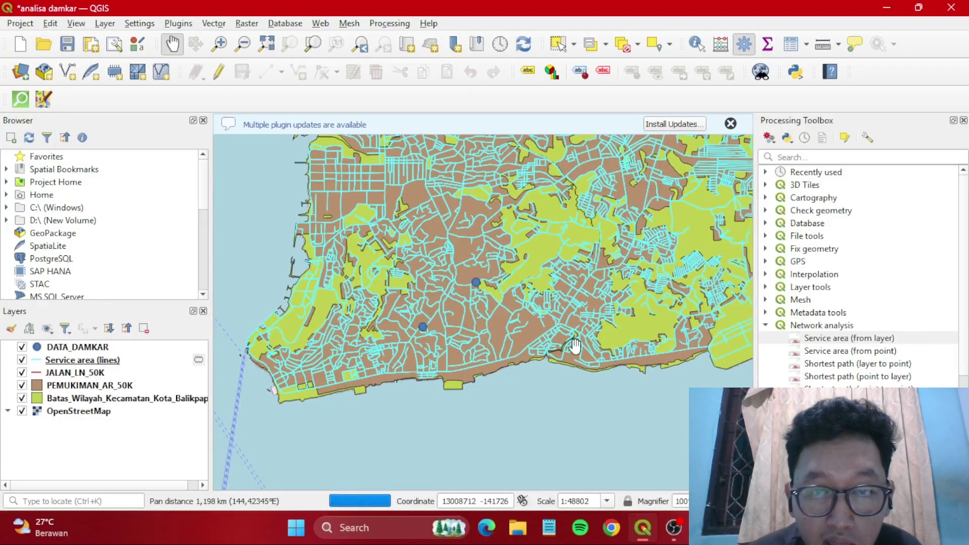
{"action": "left_click_drag", "start_coordinate": [568, 279], "coordinate": [476, 338]}
{"action": "left_click_drag", "start_coordinate": [561, 358], "coordinate": [461, 342]}
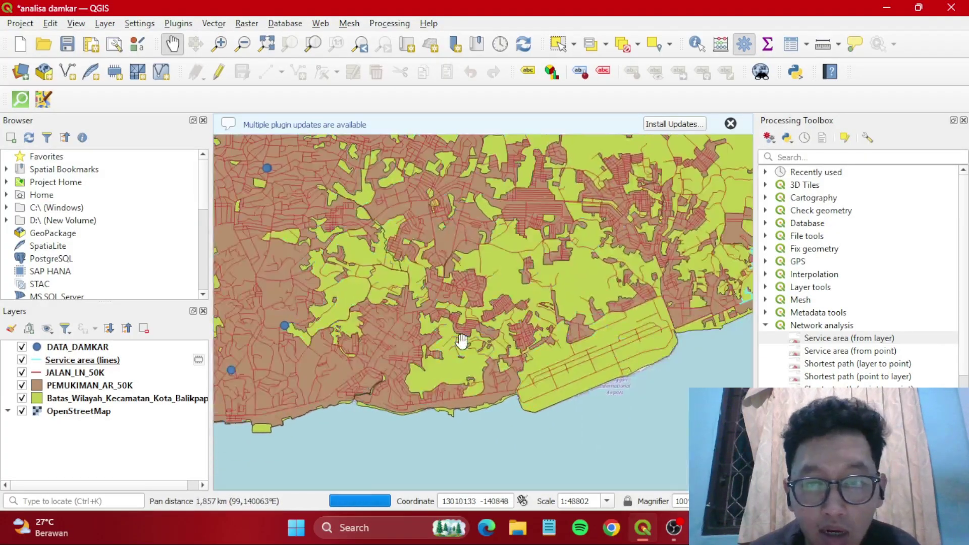
{"action": "left_click_drag", "start_coordinate": [524, 329], "coordinate": [480, 339]}
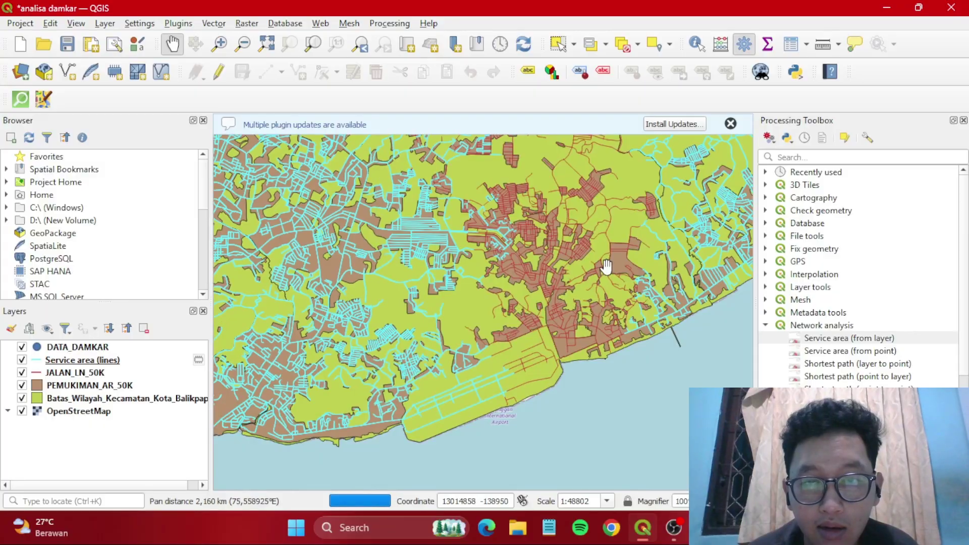
{"action": "left_click_drag", "start_coordinate": [450, 339], "coordinate": [496, 276]}
{"action": "left_click_drag", "start_coordinate": [735, 225], "coordinate": [627, 303]}
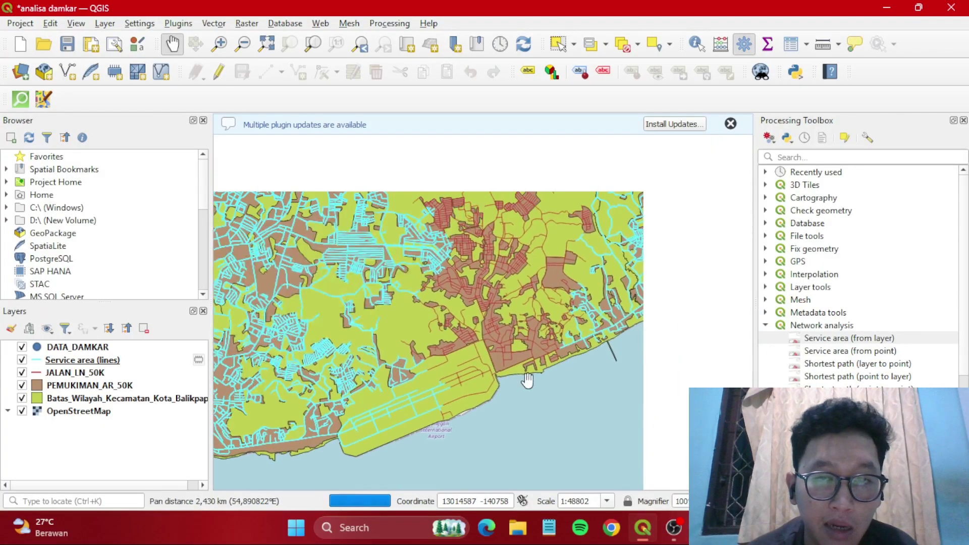
{"action": "left_click_drag", "start_coordinate": [641, 227], "coordinate": [423, 373]}
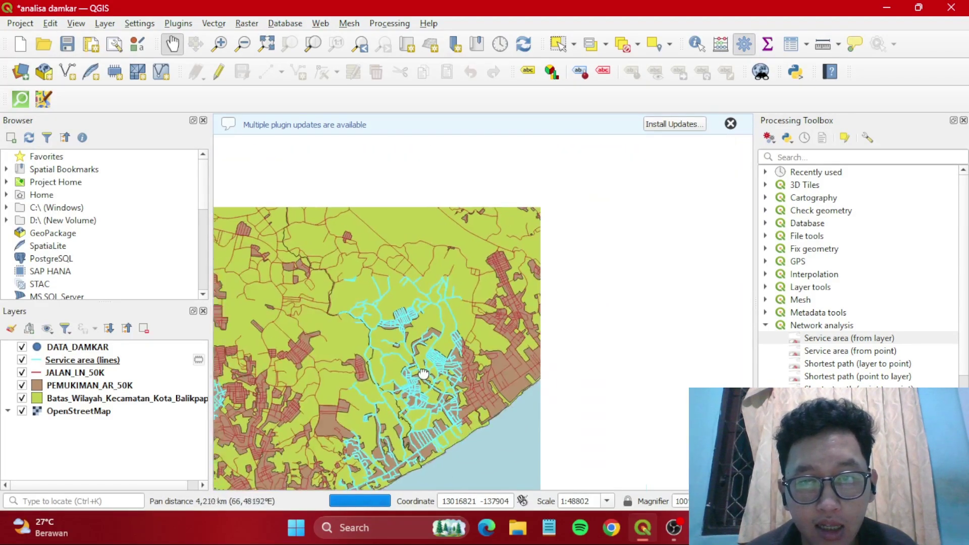
{"action": "left_click_drag", "start_coordinate": [554, 318], "coordinate": [467, 328]}
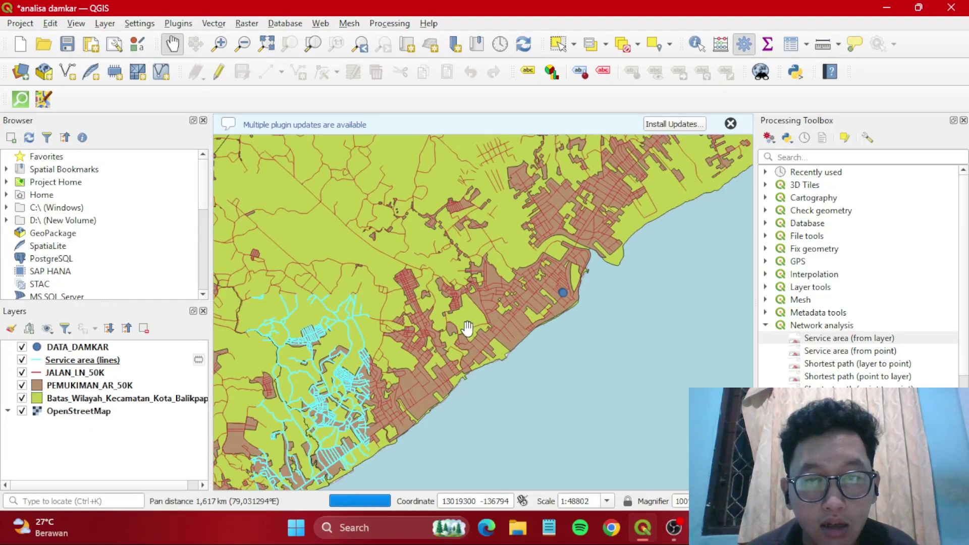
- Examine the northeastern coast and the northern inland roads and settlements around the limits of the service area
{"action": "scroll", "coordinate": [548, 300], "scroll_direction": "up", "scroll_amount": 4}
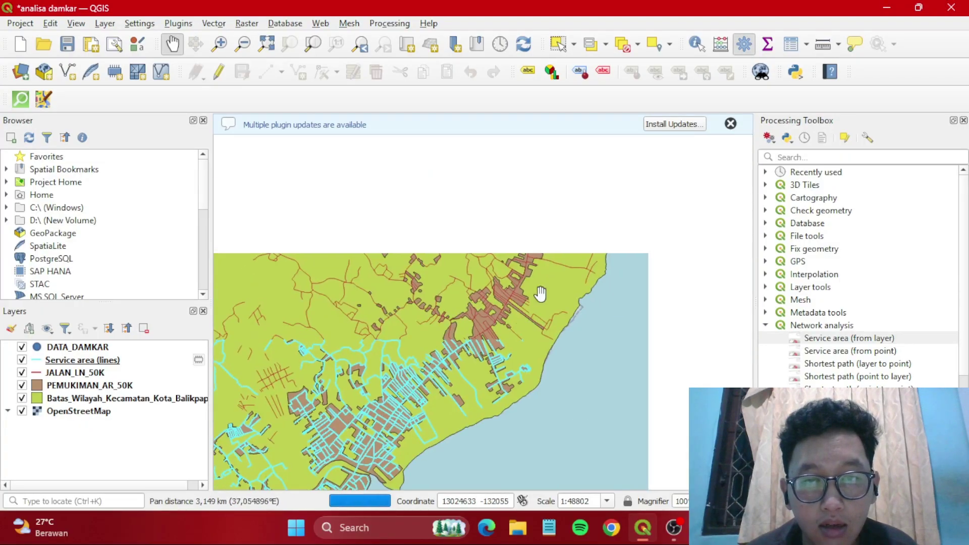
{"action": "left_click_drag", "start_coordinate": [567, 338], "coordinate": [569, 415]}
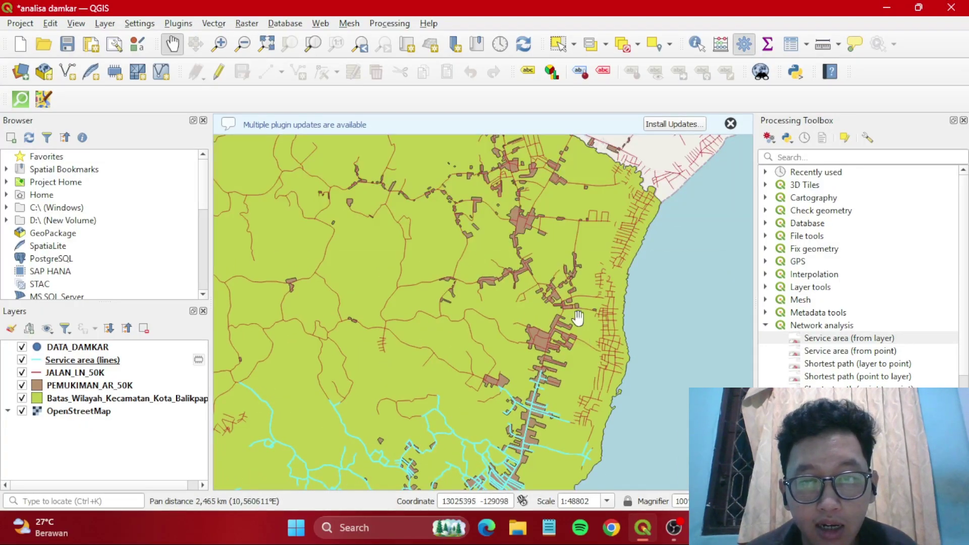
{"action": "scroll", "coordinate": [566, 243], "scroll_direction": "down", "scroll_amount": 1}
{"action": "scroll", "coordinate": [566, 243], "scroll_direction": "down", "scroll_amount": 3}
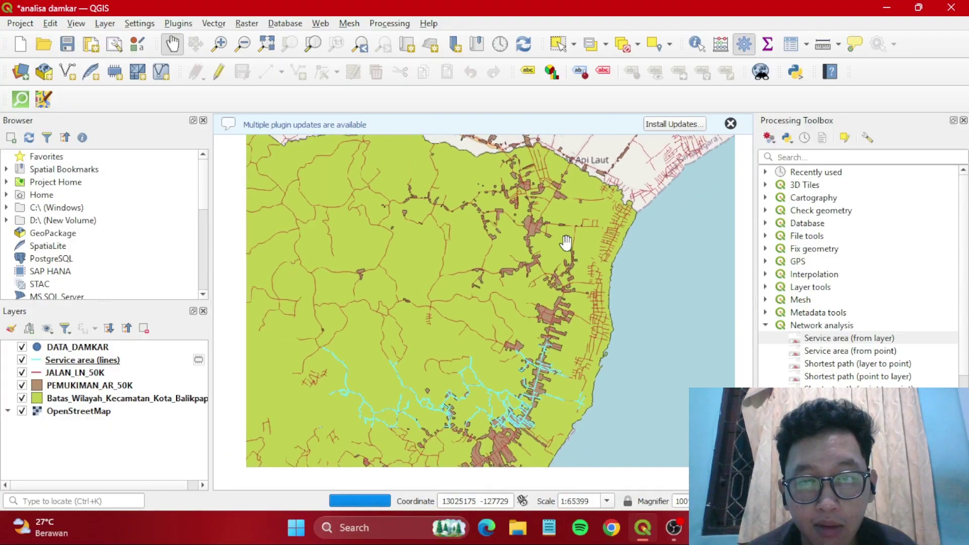
{"action": "left_click_drag", "start_coordinate": [419, 298], "coordinate": [644, 268]}
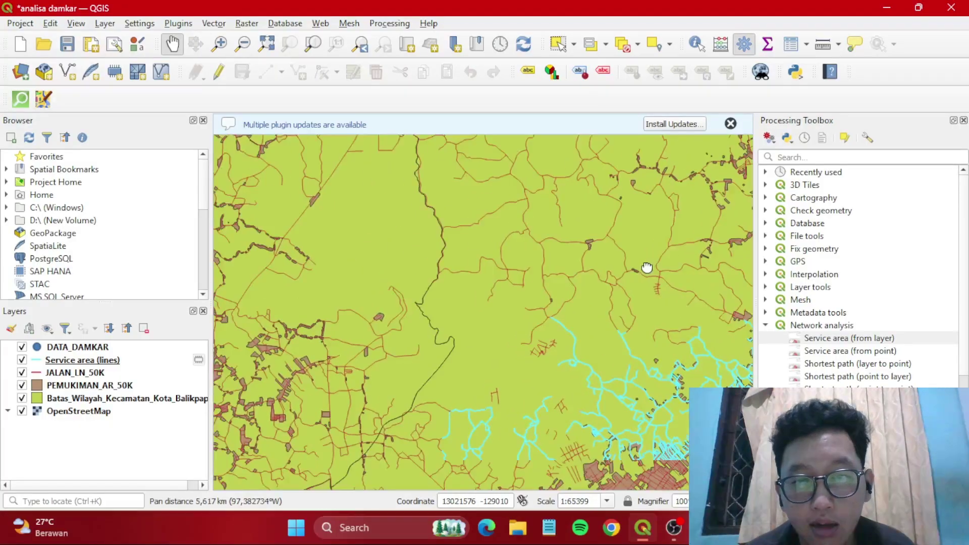
{"action": "left_click_drag", "start_coordinate": [507, 278], "coordinate": [736, 251]}
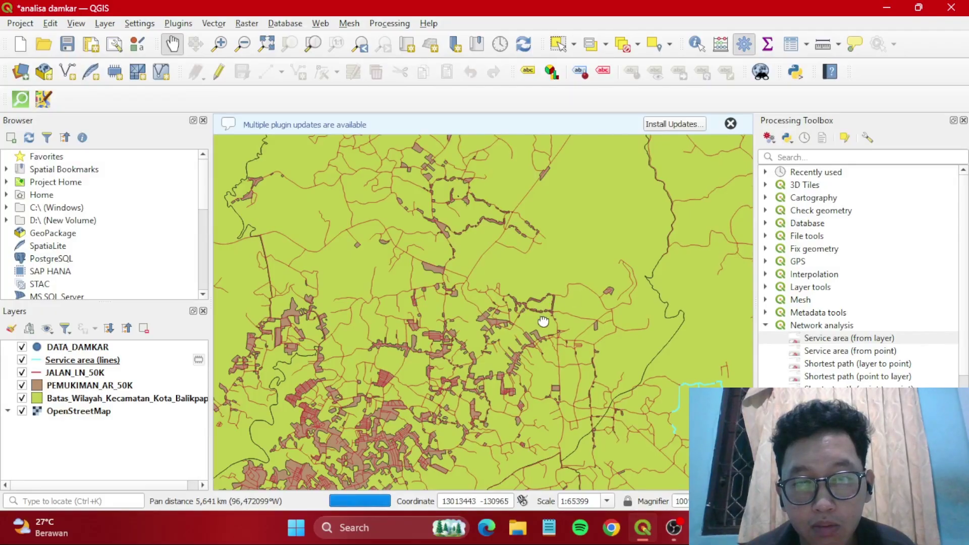
{"action": "left_click_drag", "start_coordinate": [545, 320], "coordinate": [665, 235]}
{"action": "left_click_drag", "start_coordinate": [515, 335], "coordinate": [608, 260]}
{"action": "scroll", "coordinate": [607, 259], "scroll_direction": "down", "scroll_amount": 1}
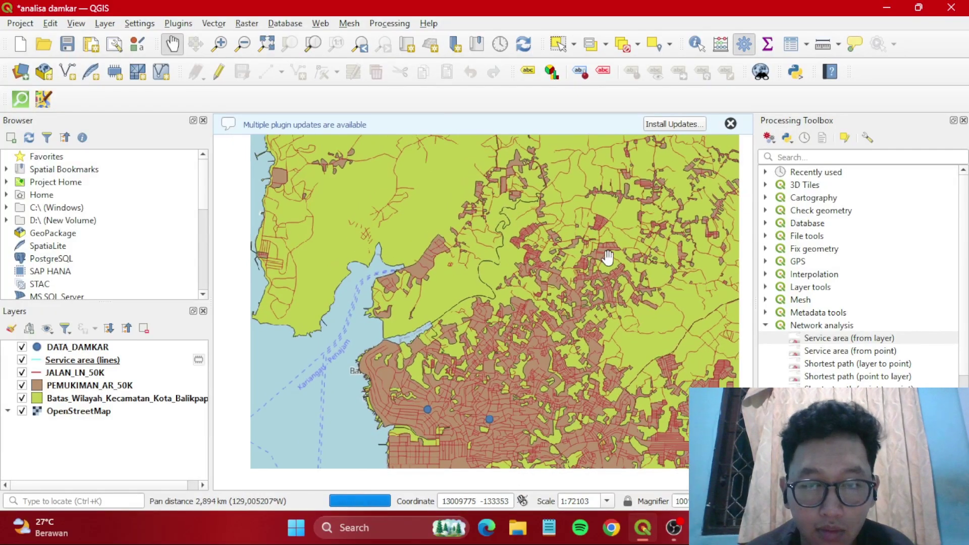
- Inspect the roads and settlements around the southwestern fire stations, toggling the Service area (lines) layer off and on again
{"action": "left_click_drag", "start_coordinate": [587, 325], "coordinate": [574, 199]}
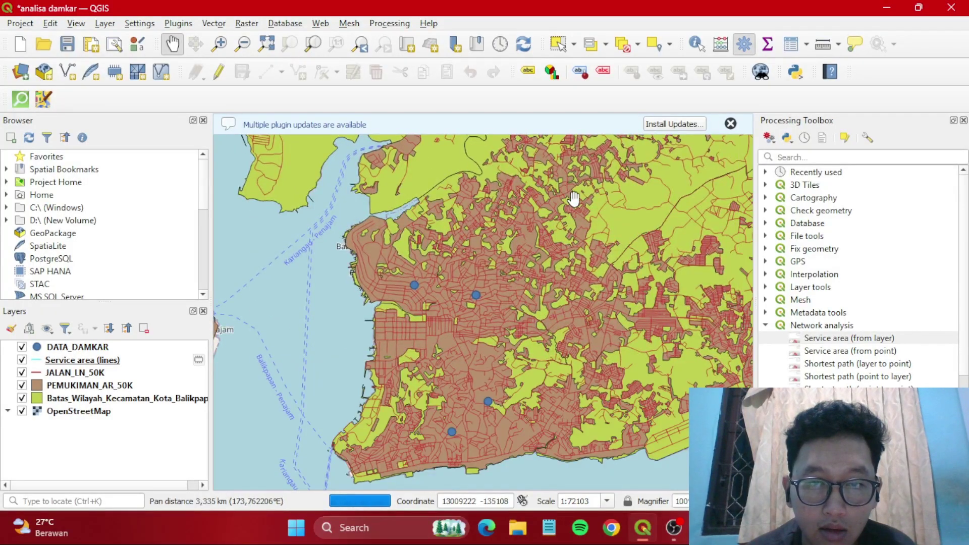
{"action": "scroll", "coordinate": [574, 199], "scroll_direction": "up", "scroll_amount": 5}
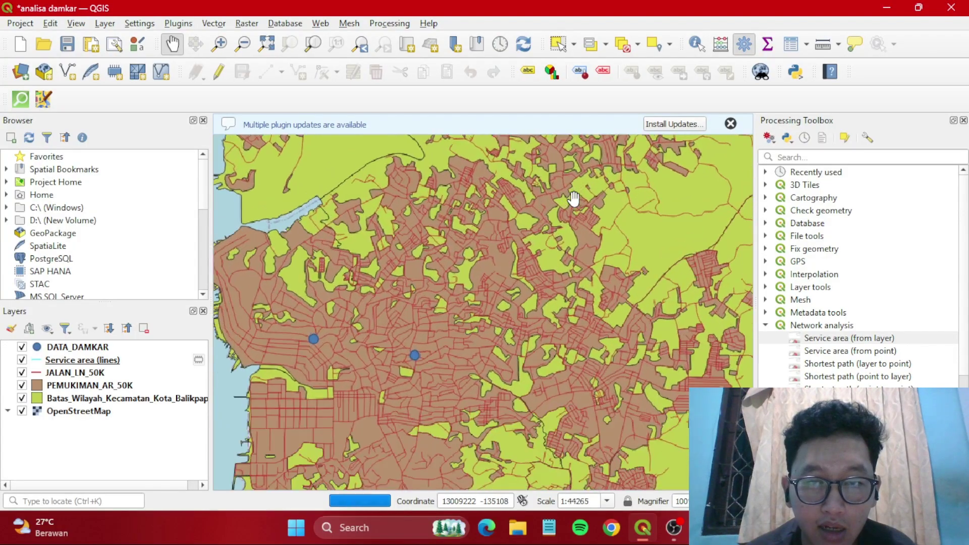
{"action": "scroll", "coordinate": [574, 199], "scroll_direction": "down", "scroll_amount": 2}
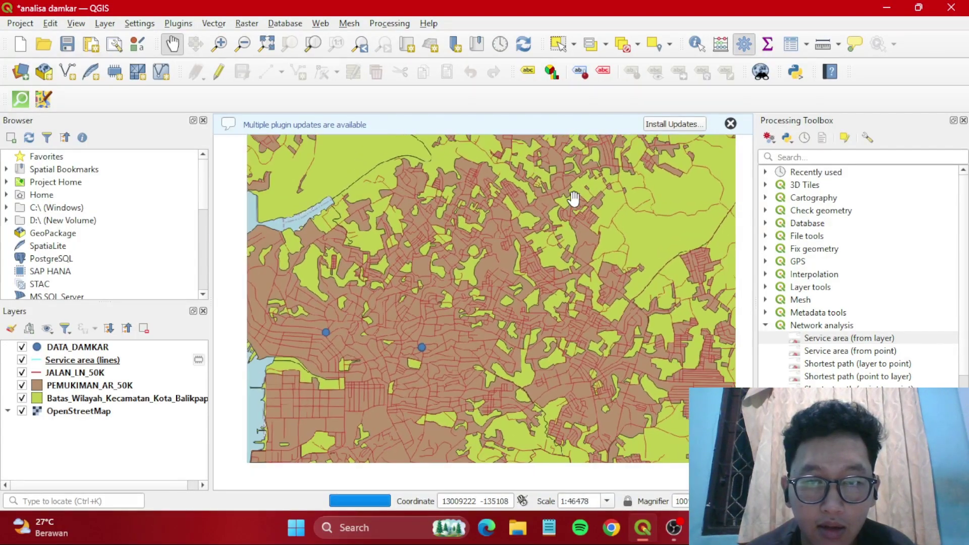
{"action": "scroll", "coordinate": [575, 199], "scroll_direction": "down", "scroll_amount": 3}
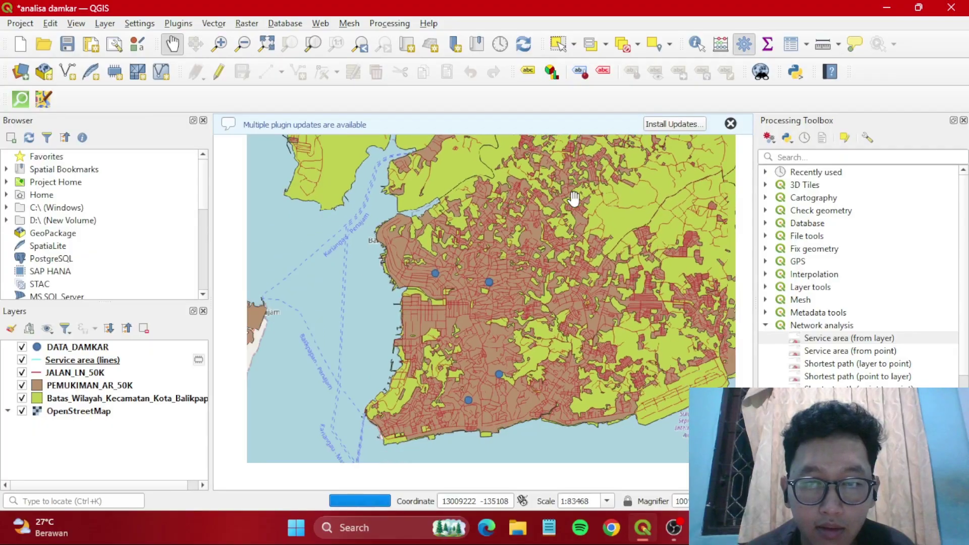
{"action": "scroll", "coordinate": [574, 199], "scroll_direction": "down", "scroll_amount": 1}
{"action": "left_click_drag", "start_coordinate": [569, 246], "coordinate": [488, 288]}
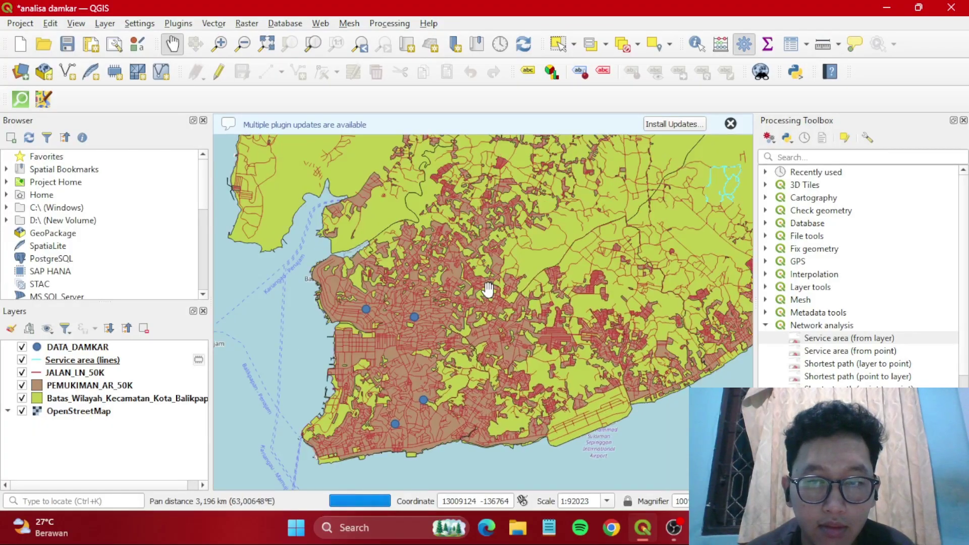
{"action": "left_click_drag", "start_coordinate": [536, 250], "coordinate": [501, 295]}
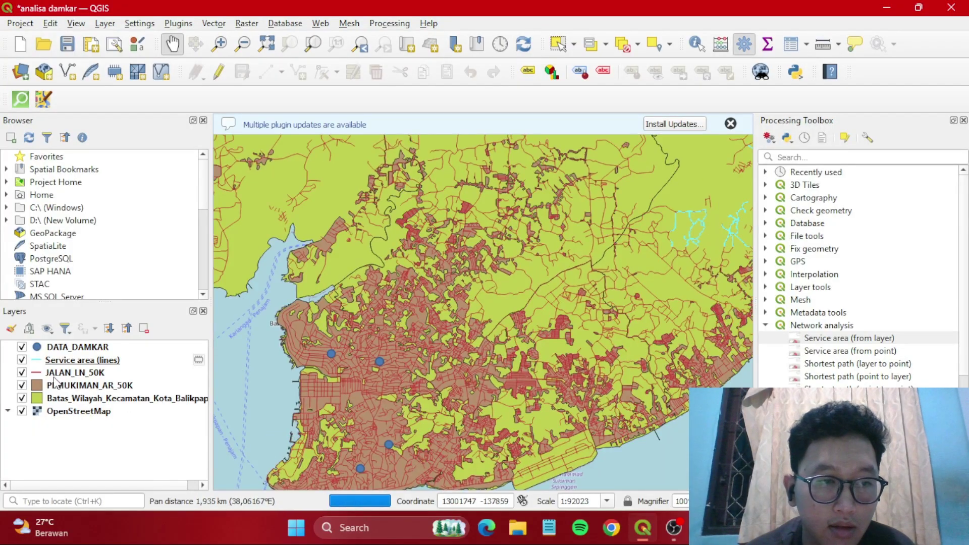
{"action": "left_click", "coordinate": [23, 360]}
{"action": "left_click", "coordinate": [22, 360]}
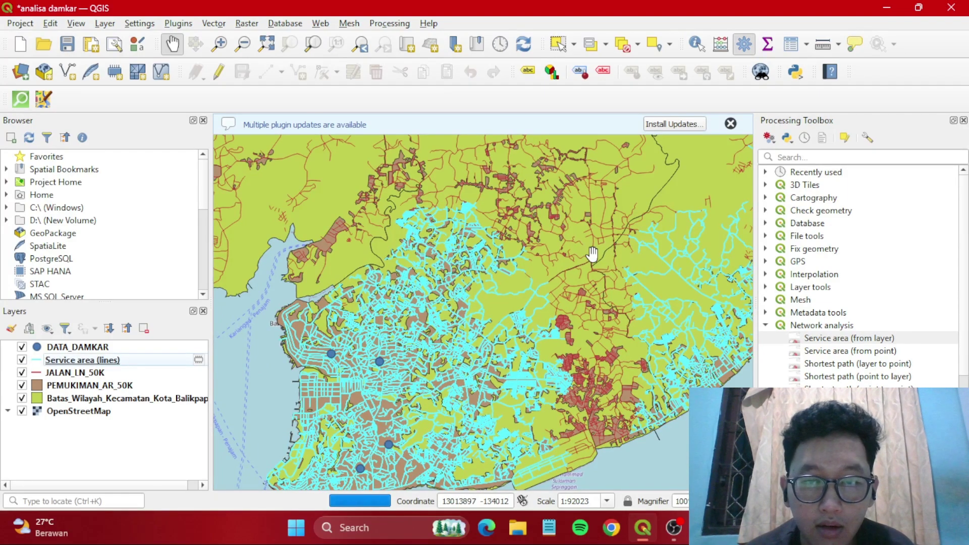
- Examine which roads and settlements north, northwest and northeast of the city fall outside the service area lines
{"action": "scroll", "coordinate": [515, 222], "scroll_direction": "up", "scroll_amount": 1}
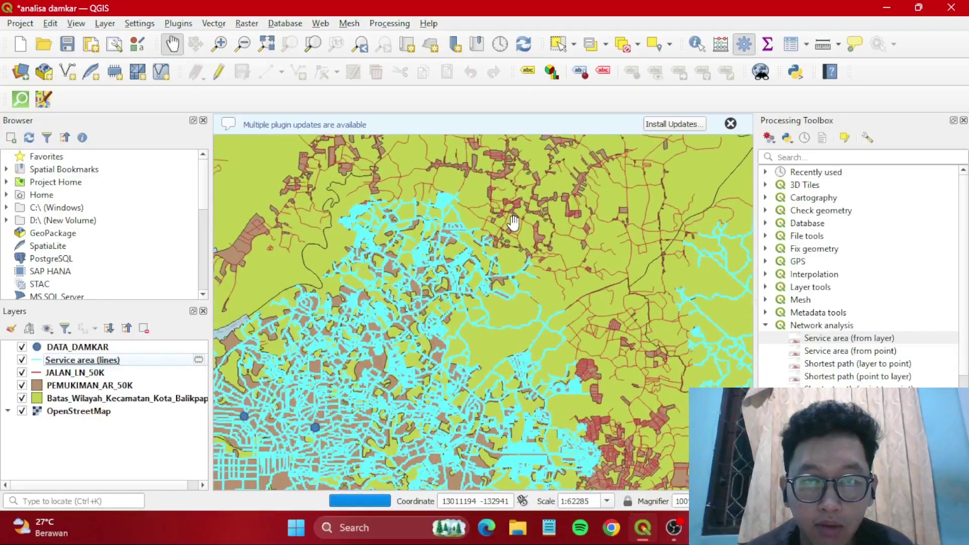
{"action": "scroll", "coordinate": [513, 222], "scroll_direction": "up", "scroll_amount": 1}
{"action": "left_click_drag", "start_coordinate": [579, 183], "coordinate": [558, 346]}
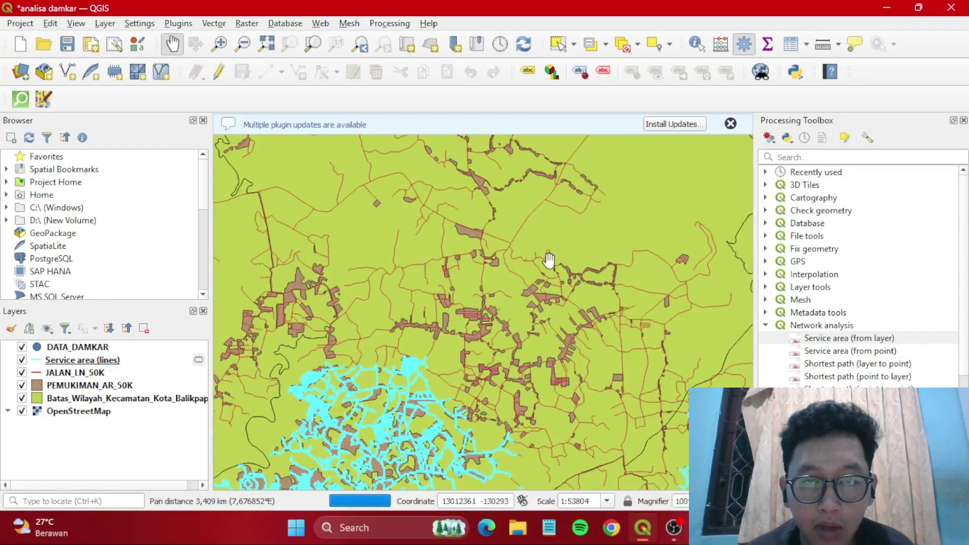
{"action": "left_click_drag", "start_coordinate": [417, 270], "coordinate": [617, 212]}
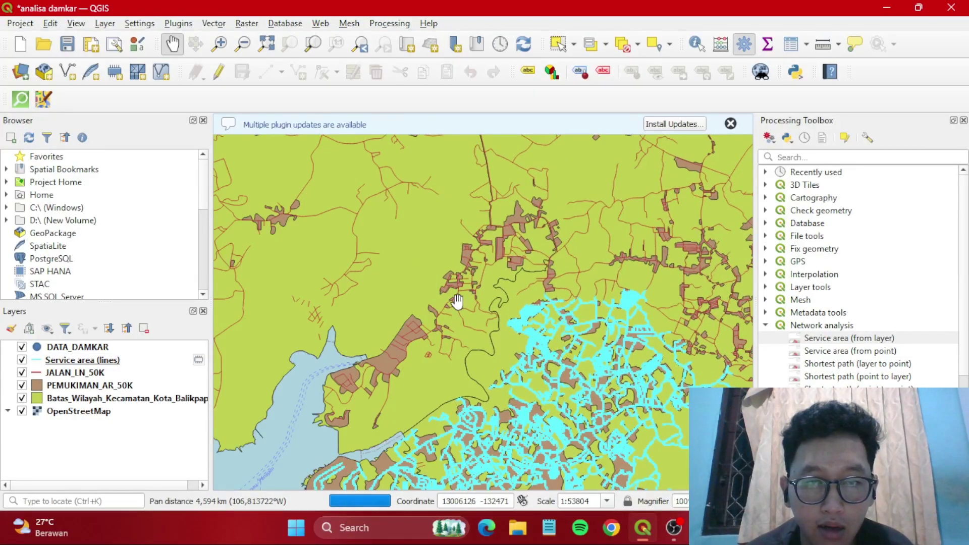
{"action": "scroll", "coordinate": [458, 301], "scroll_direction": "down", "scroll_amount": 2}
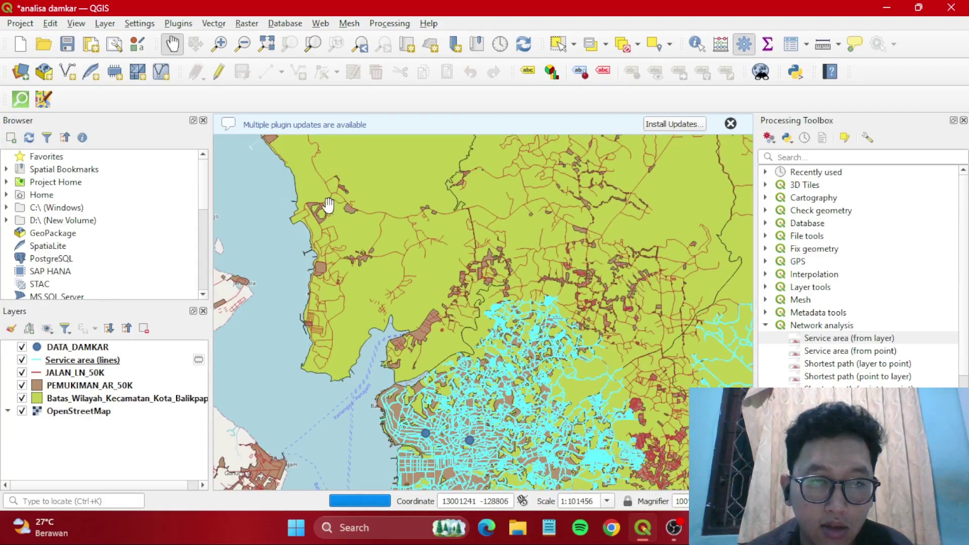
{"action": "left_click_drag", "start_coordinate": [323, 197], "coordinate": [367, 337]}
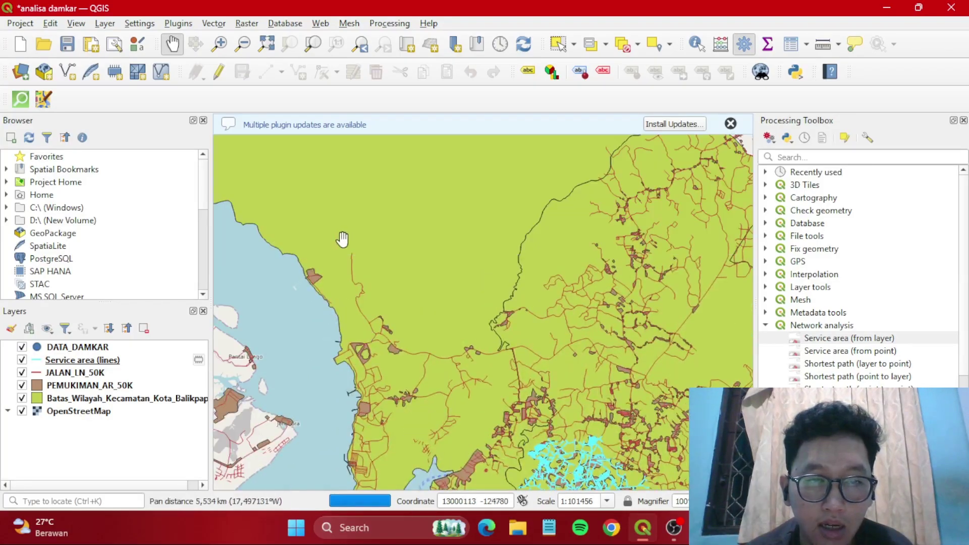
{"action": "left_click_drag", "start_coordinate": [499, 318], "coordinate": [396, 287]}
{"action": "left_click_drag", "start_coordinate": [519, 210], "coordinate": [520, 283]}
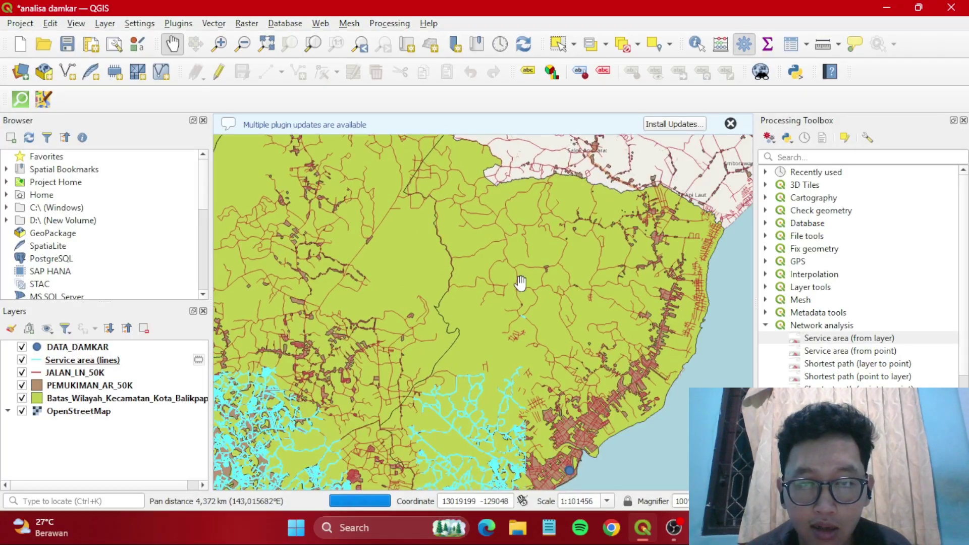
- Examine the gap between the western and eastern service areas around the settlements north of the airport
{"action": "scroll", "coordinate": [463, 307], "scroll_direction": "down", "scroll_amount": 1}
{"action": "left_click_drag", "start_coordinate": [462, 307], "coordinate": [549, 222]}
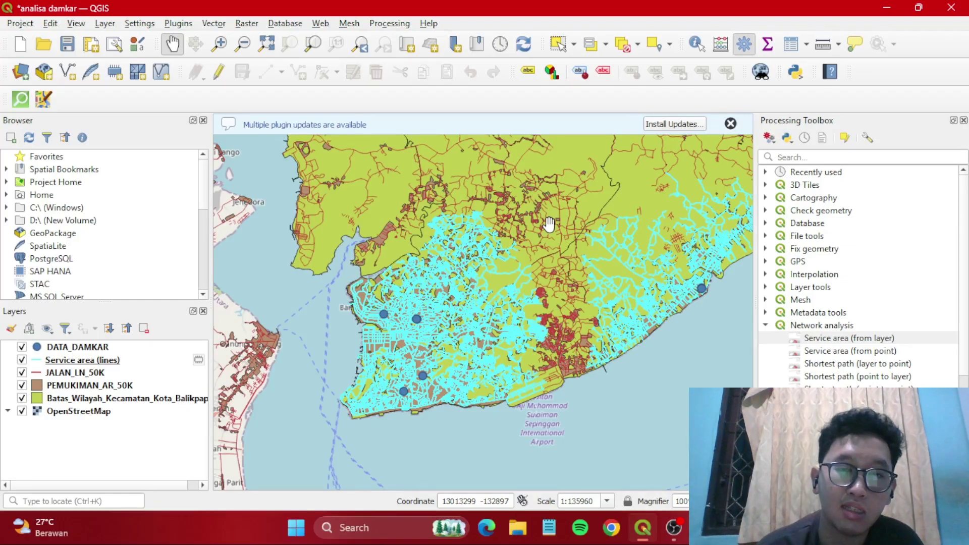
{"action": "scroll", "coordinate": [579, 381], "scroll_direction": "up", "scroll_amount": 3}
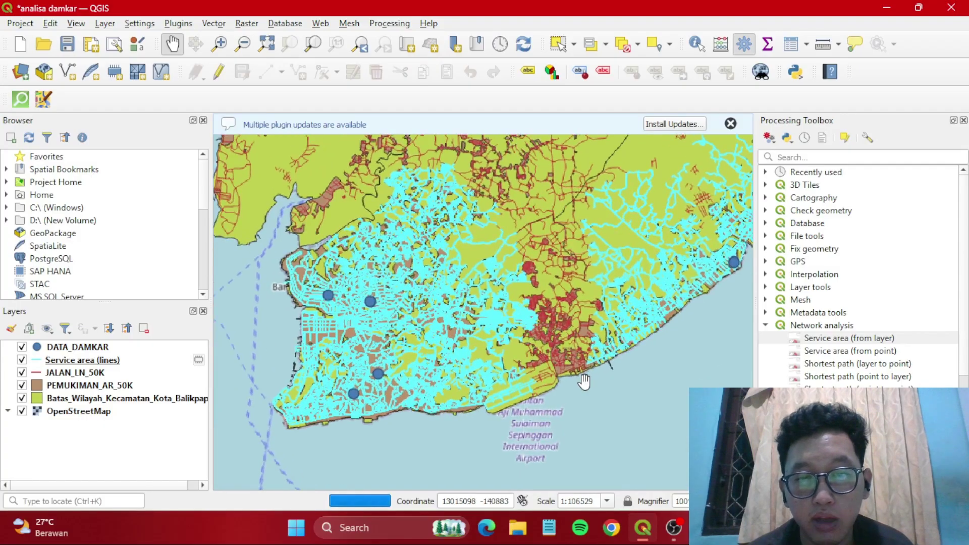
{"action": "left_click_drag", "start_coordinate": [510, 243], "coordinate": [515, 349]}
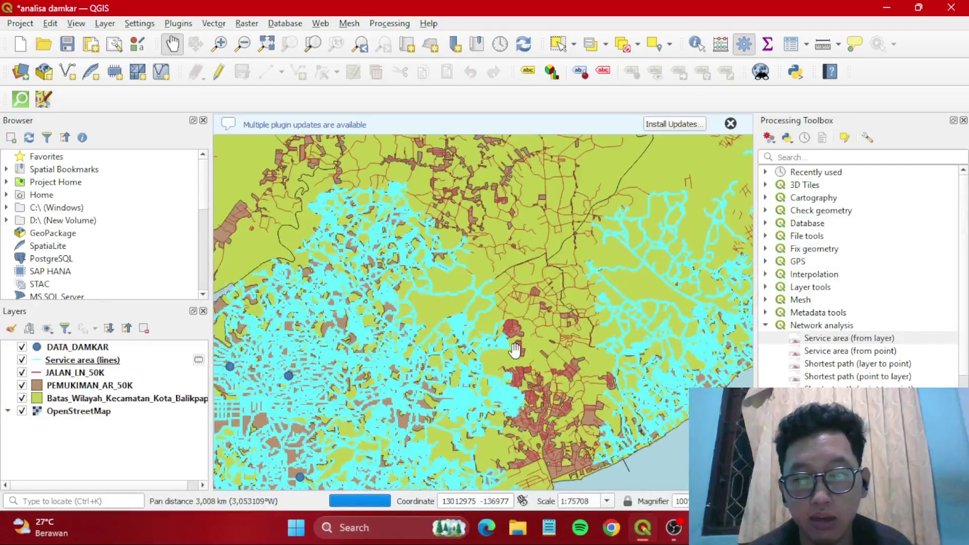
{"action": "scroll", "coordinate": [515, 350], "scroll_direction": "down", "scroll_amount": 1}
{"action": "scroll", "coordinate": [514, 349], "scroll_direction": "down", "scroll_amount": 1}
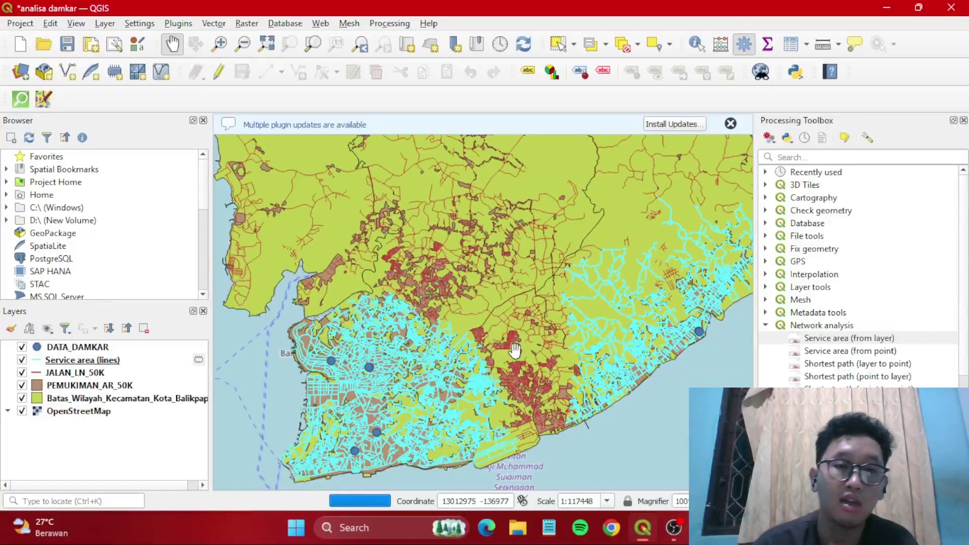